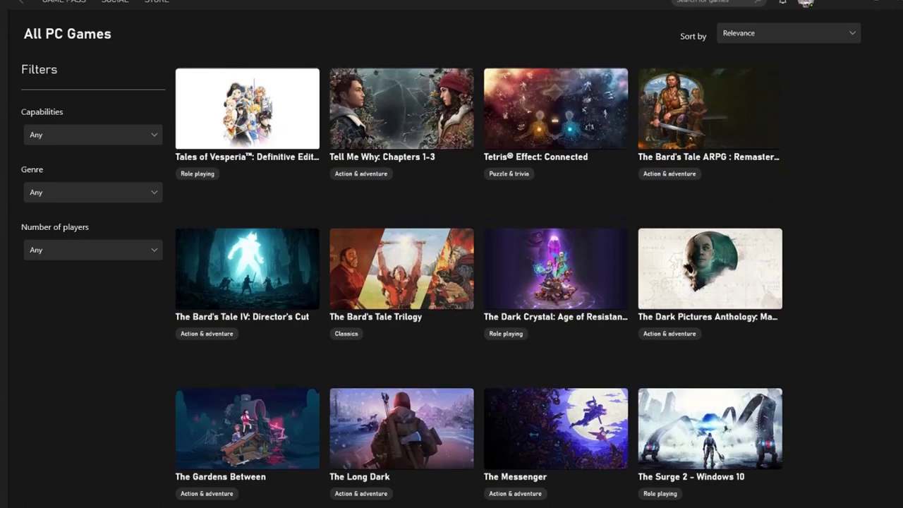
Step: Scroll the All PC Games grid down to the Xeno Crisis tile and open its details page
scroll(480, 283, "down", 10)
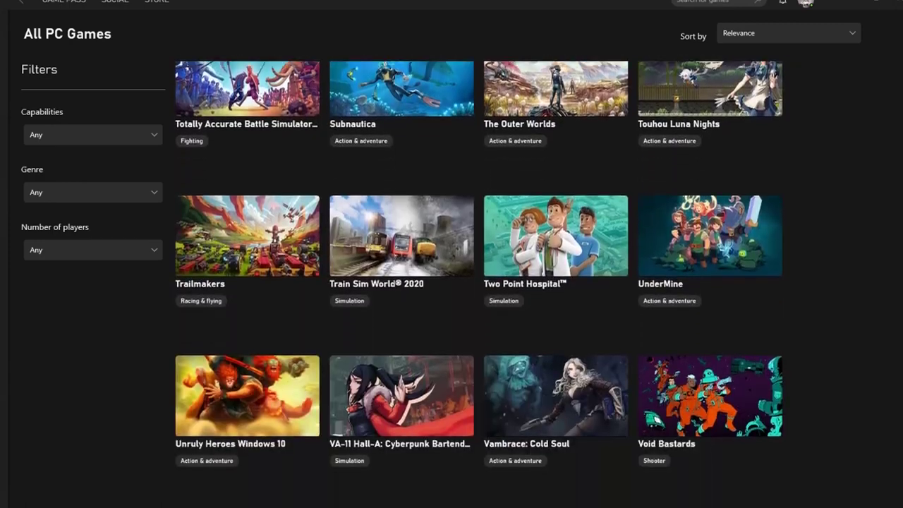
scroll(480, 282, "down", 6)
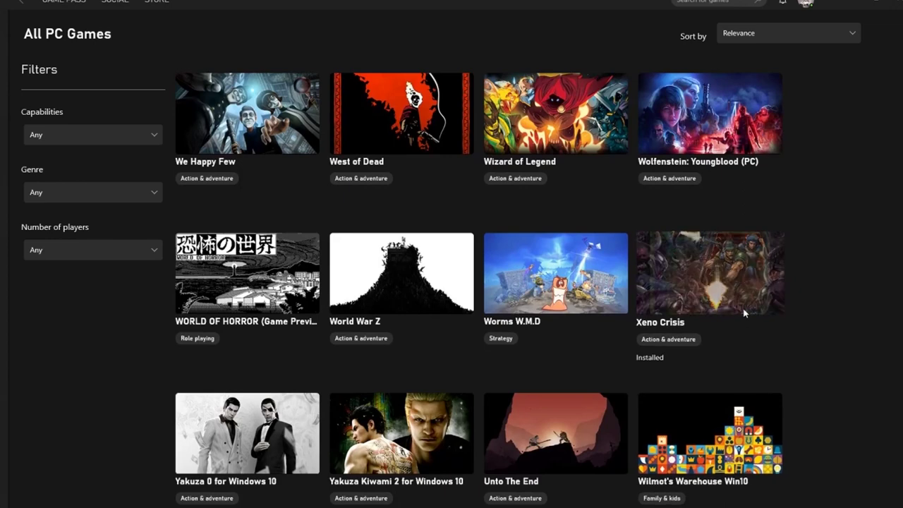
mouse_move(744, 313)
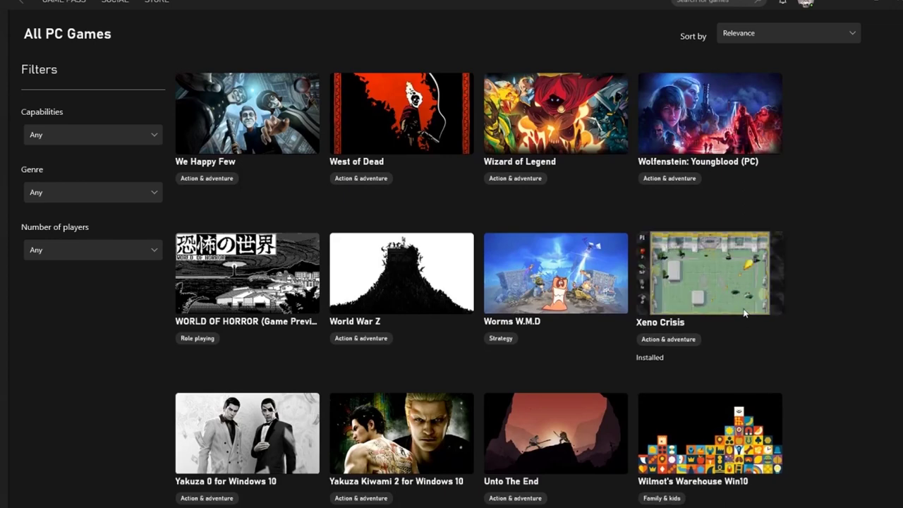
left_click(745, 314)
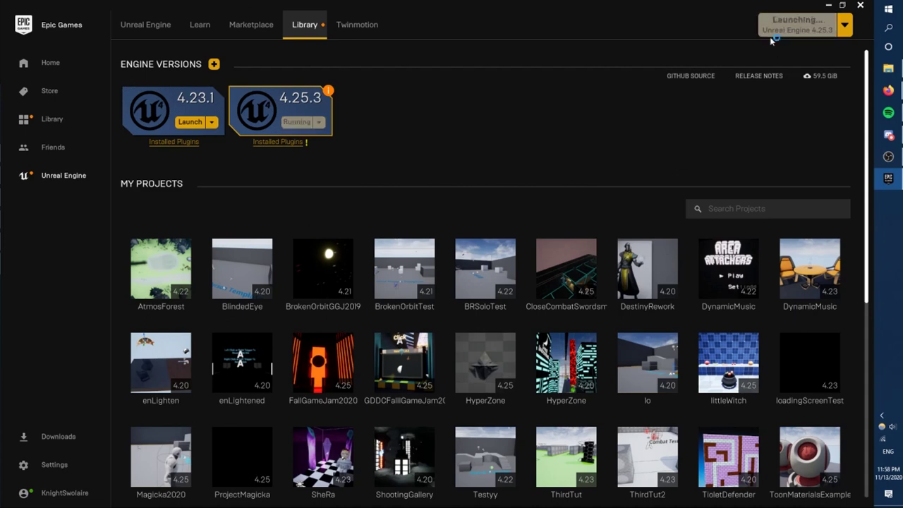
Step: Create a new project from the Top Down template named TwinStickie
scroll(470, 122, "down", 3)
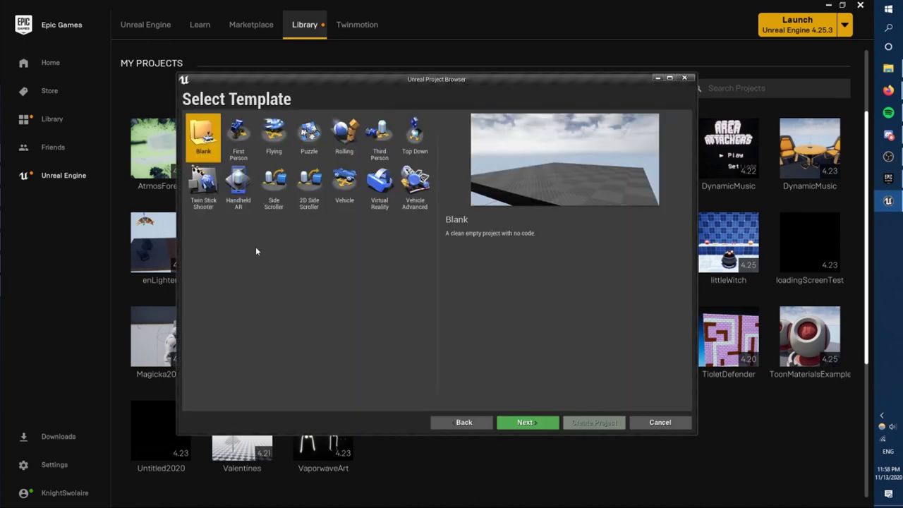
left_click(417, 129)
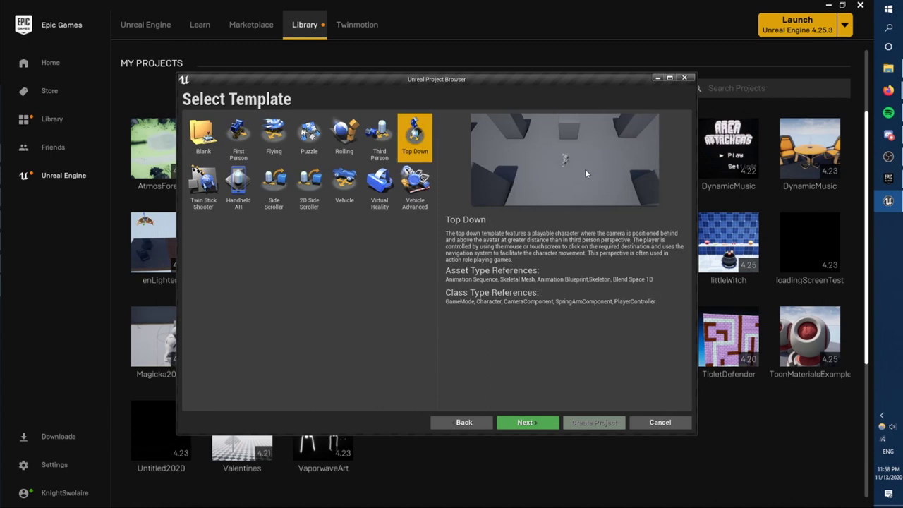
left_click(526, 423)
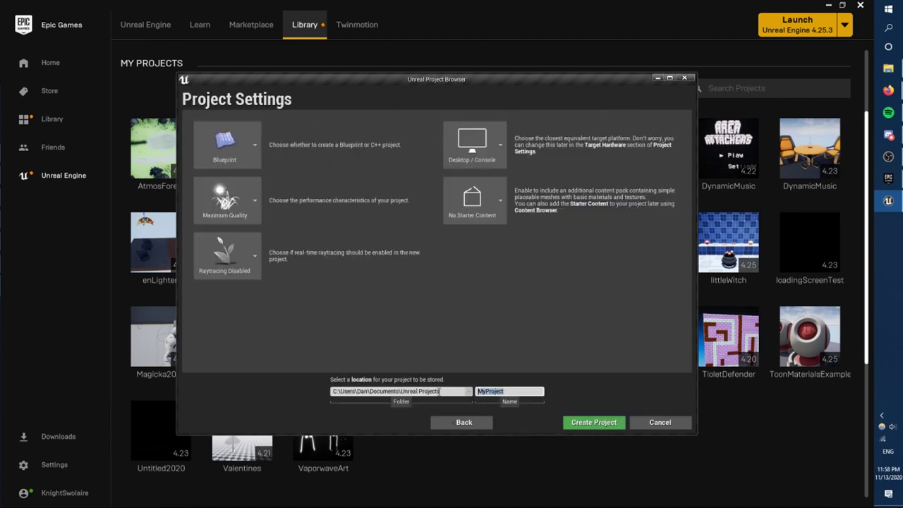
type("Twin")
key("BackSpace")
type("Stickie")
left_click(593, 422)
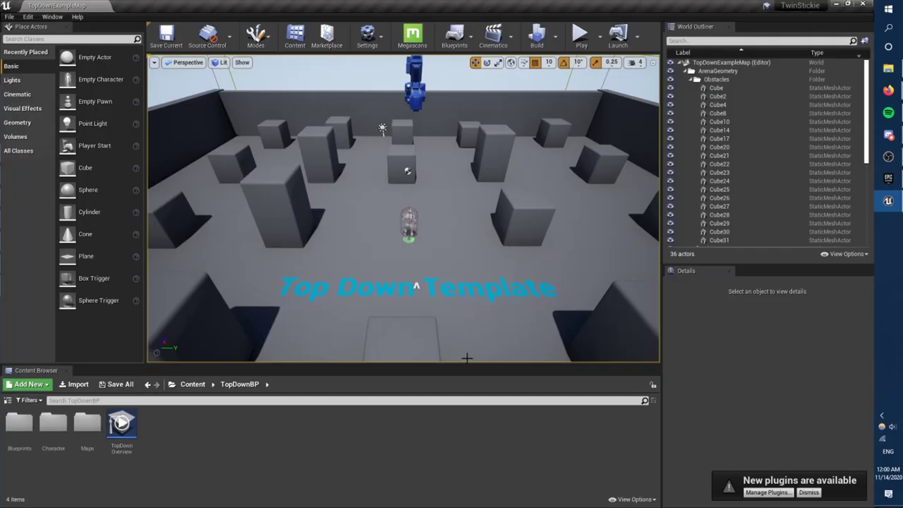
Step: Walk the top-down character to several clicked spots around the arena, then bring up the TwinStickie project options
scroll(466, 357, "up", 5)
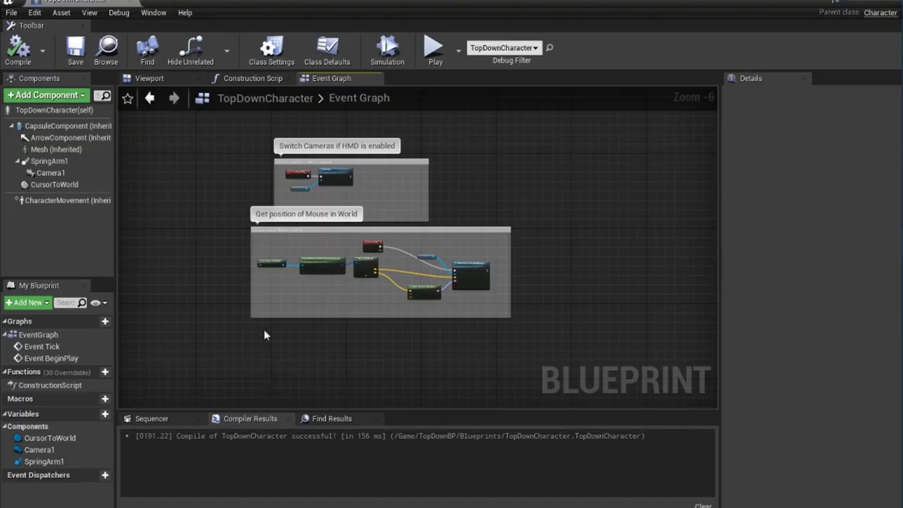
scroll(313, 267, "up", 2)
scroll(458, 241, "up", 1)
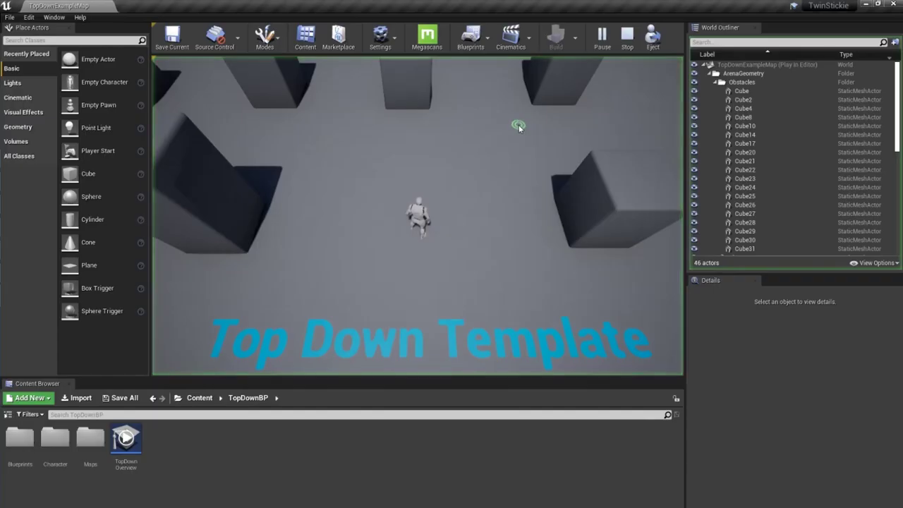
left_click(508, 129)
left_click(315, 238)
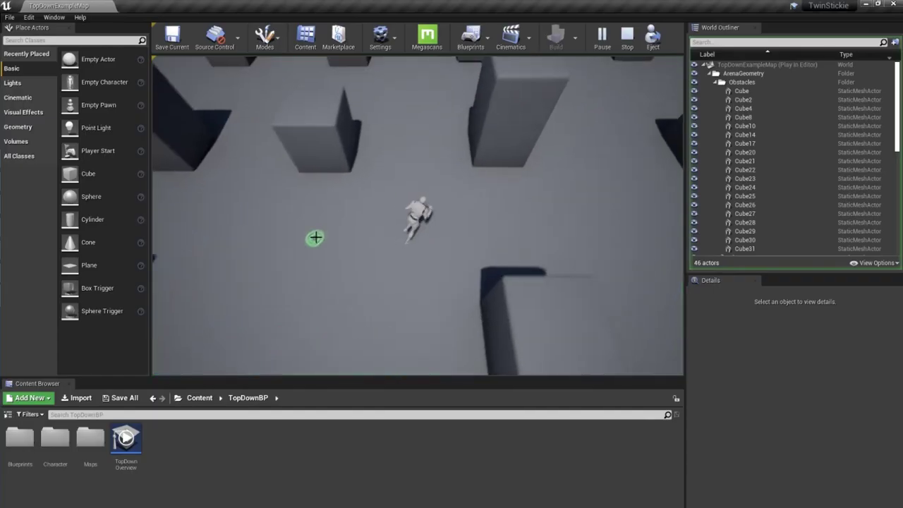
left_click(301, 337)
left_click(500, 309)
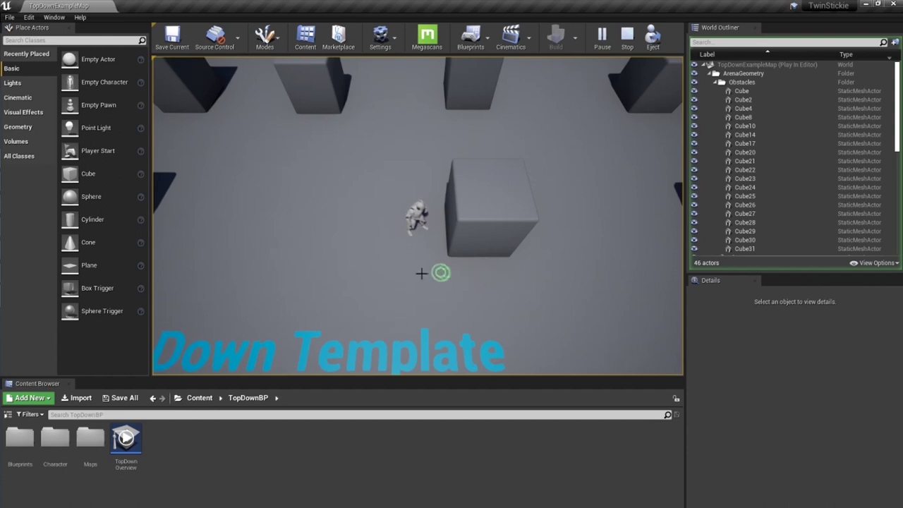
left_click(184, 200)
left_click(199, 155)
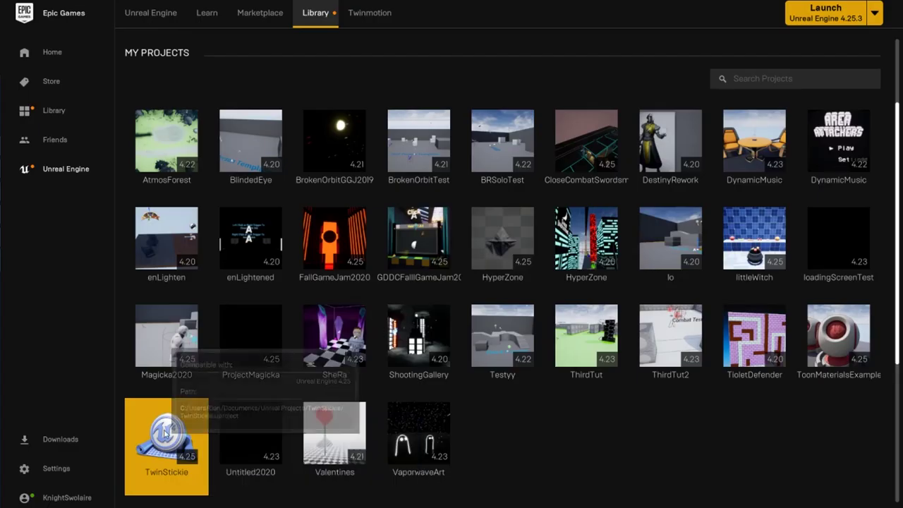
right_click(165, 433)
Step: Create BetterTwinStickie from the Third Person template in Unreal Engine 4.25.3 and run the character forward in Play
left_click(302, 113)
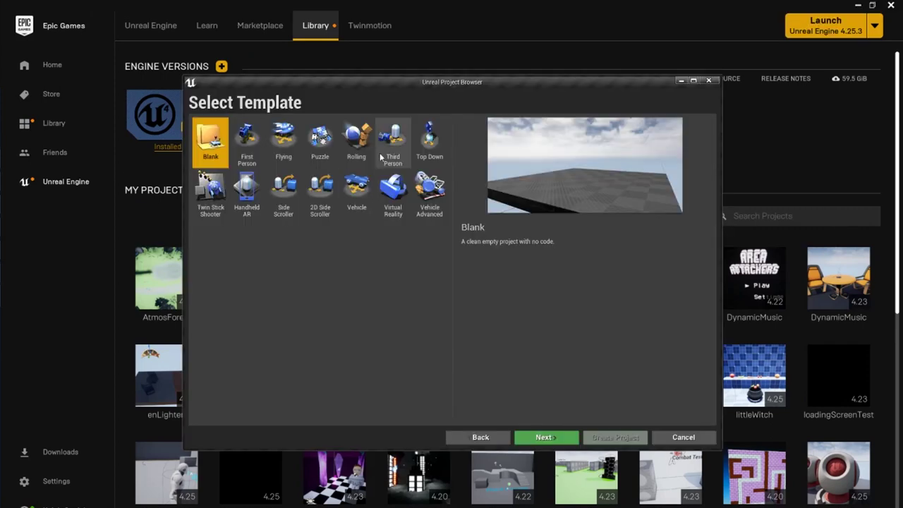
left_click(390, 145)
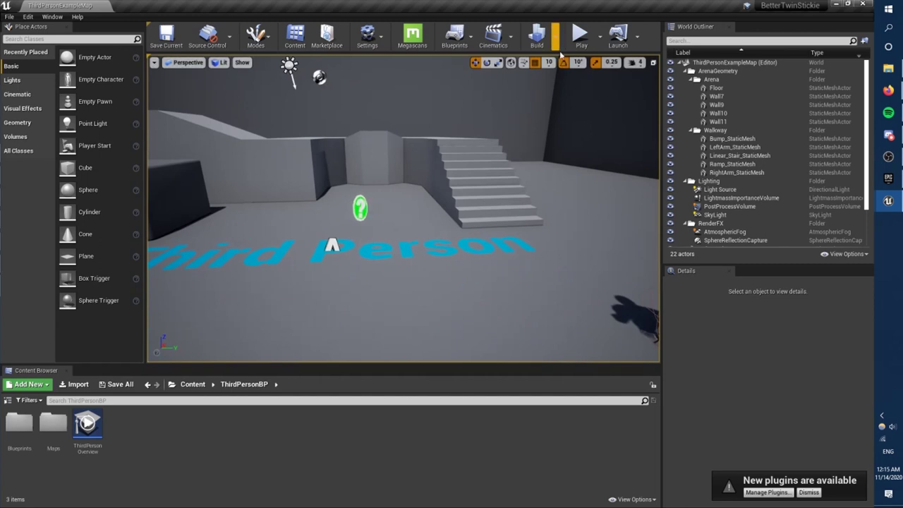
left_click(581, 39)
key("w")
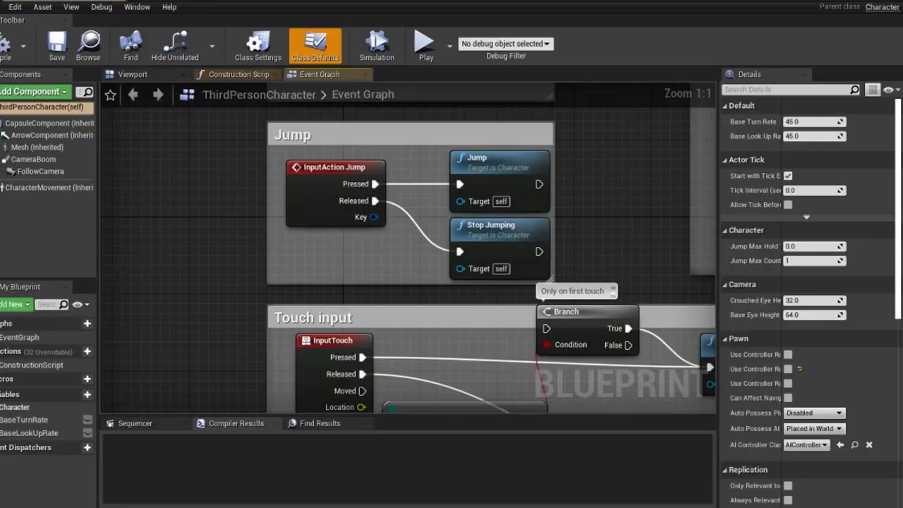
Step: Delete the Jump and Touch input node groups and pan over to the Gamepad input groups
scroll(304, 265, "down", 3)
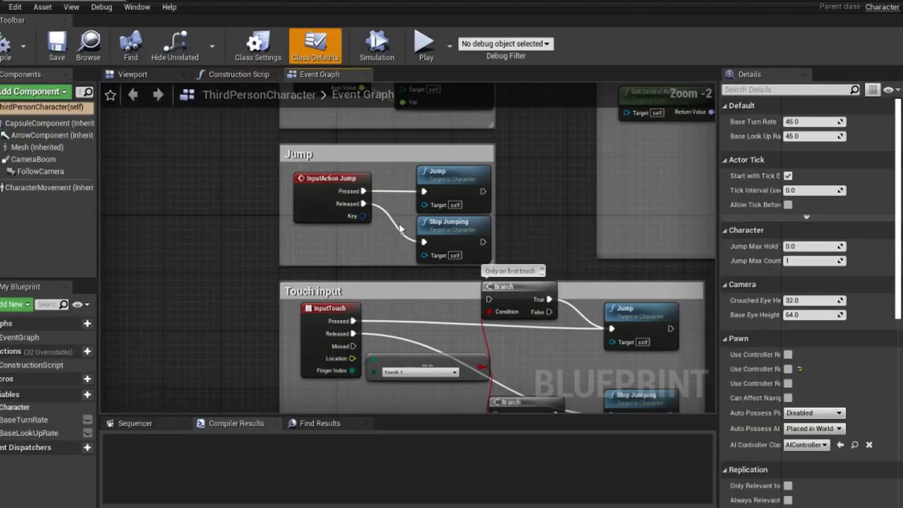
left_click_drag(177, 196, 515, 400)
key("Delete")
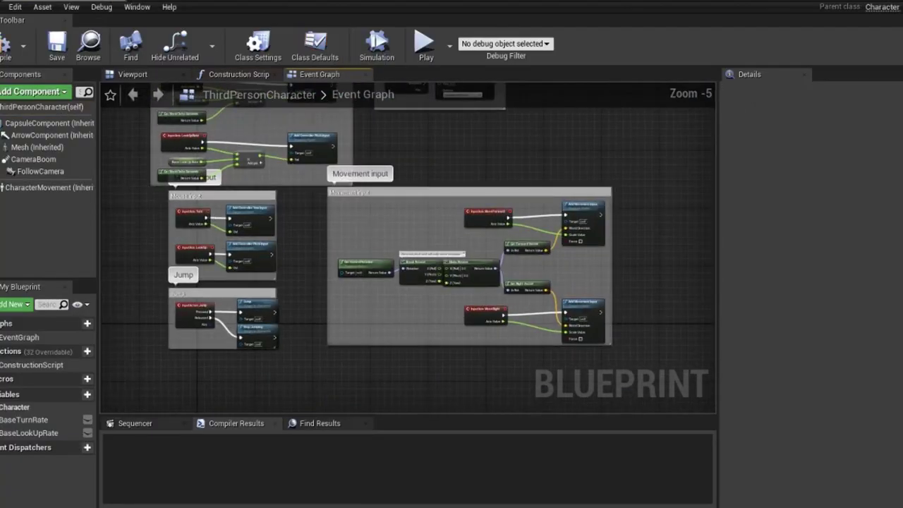
right_click_drag(473, 315, 450, 149)
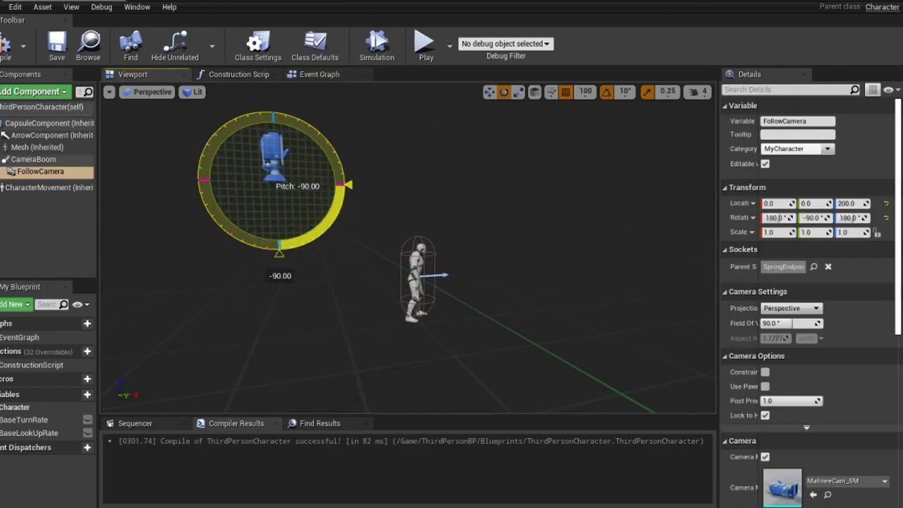
key("w")
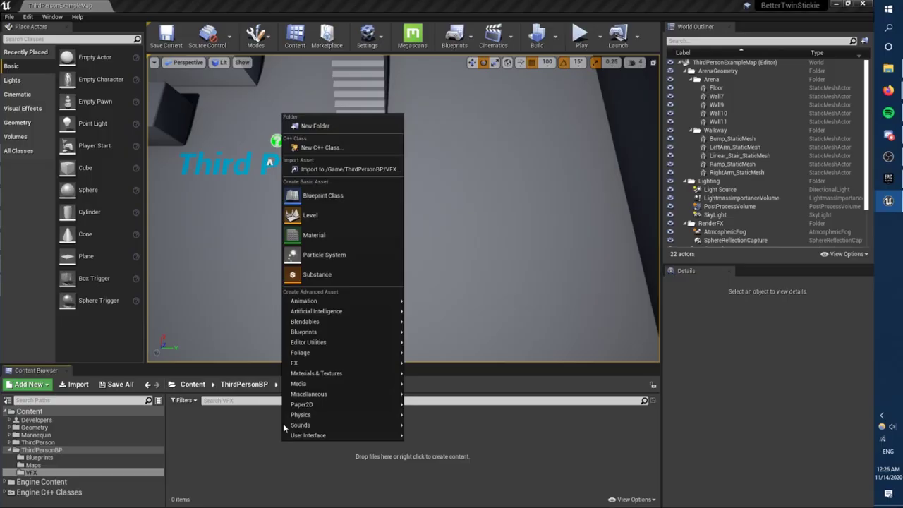
Step: Name the scalar parameter emissivePower and connect it to the Power node's Base pin
mouse_move(298, 353)
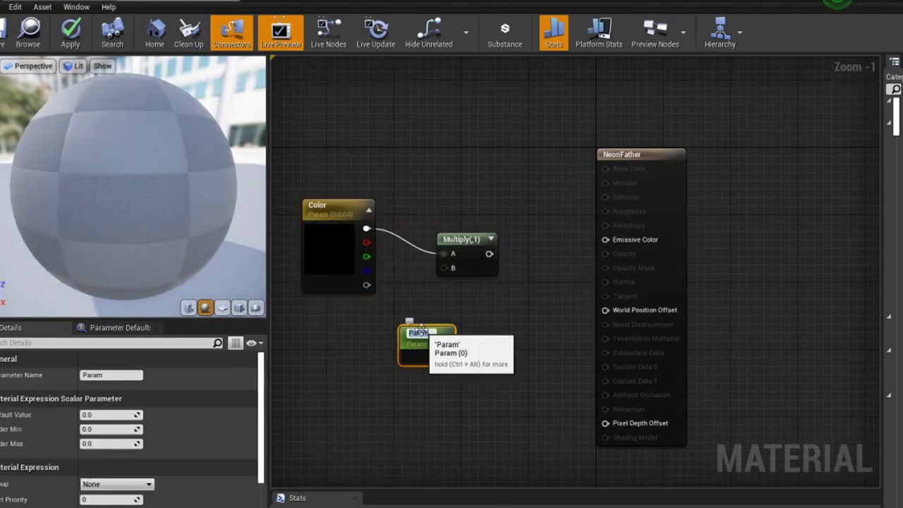
type("emissivePower")
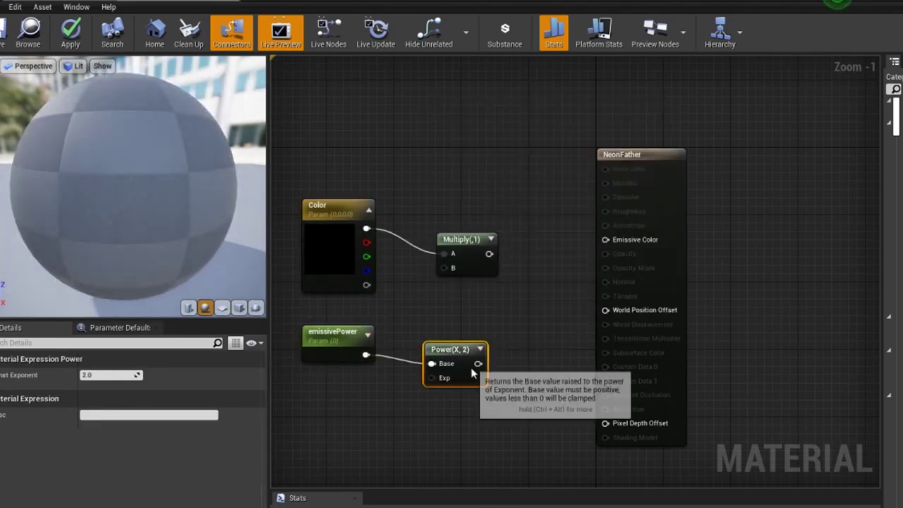
left_click_drag(503, 254, 606, 240)
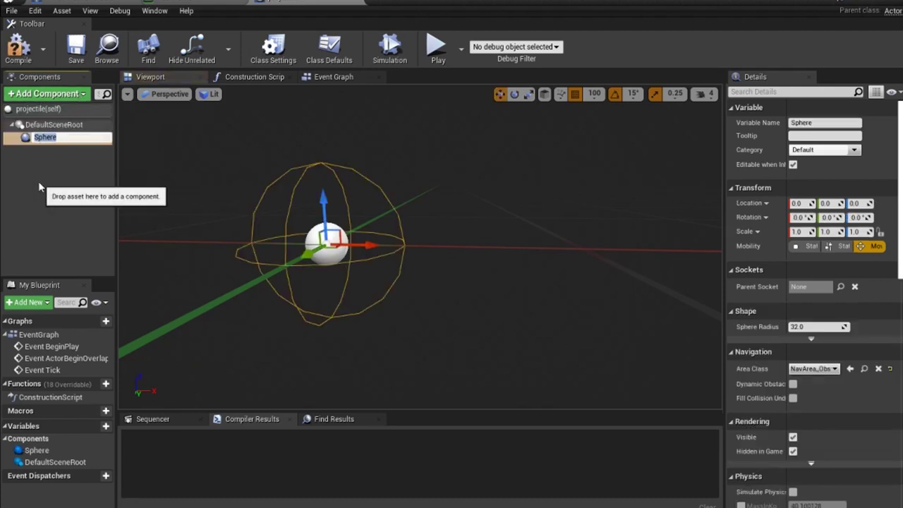
Step: Add Capsule and Box components under the projectile's scene root and set Shape to Cube
left_click(44, 139)
left_click(76, 92)
type("cap")
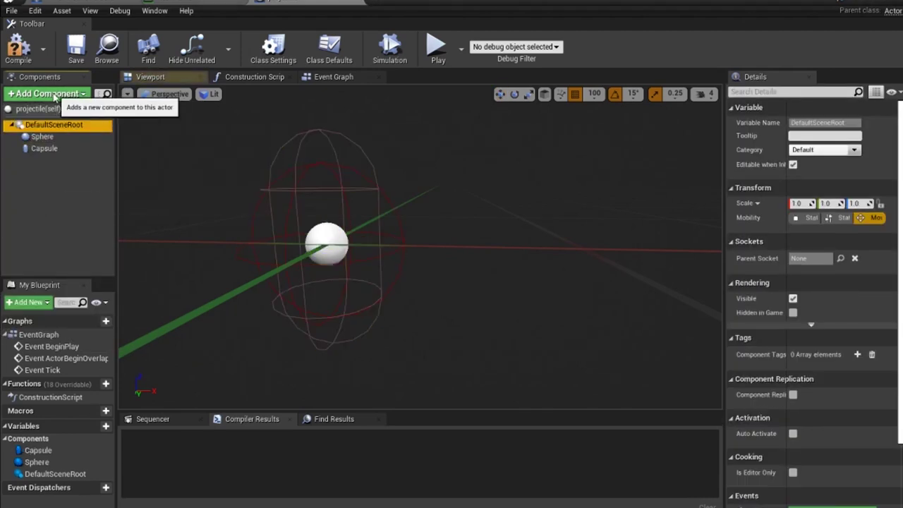
left_click(47, 93)
type("box")
left_click(43, 139)
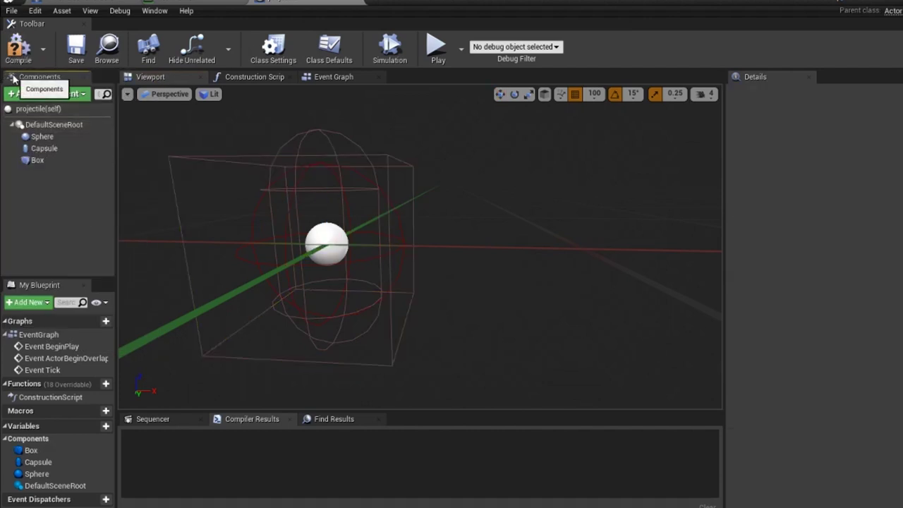
type("Shape")
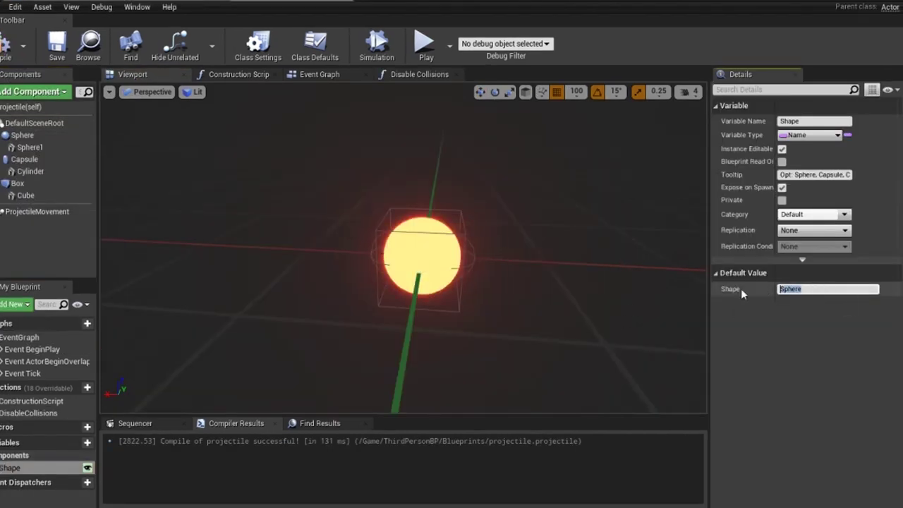
type("Cube")
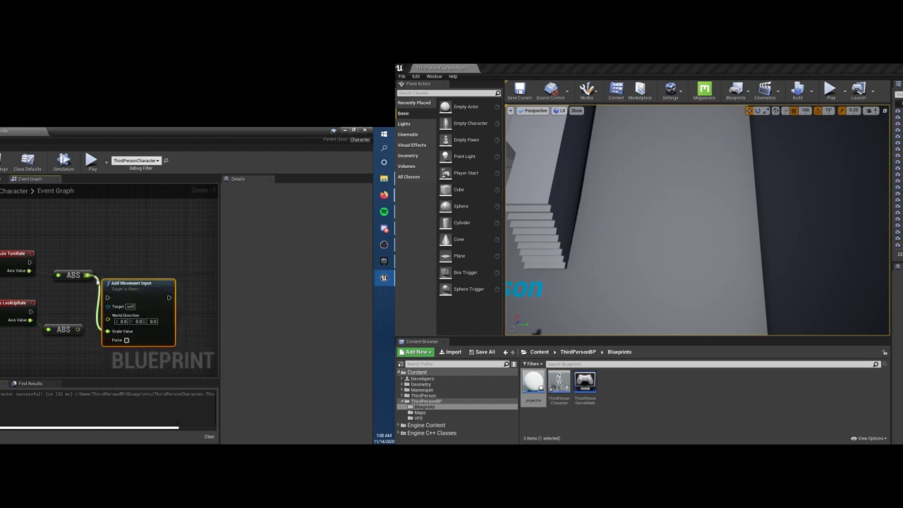
Step: Add a node on the Add result and a looping Set Timer by Function Name after Branch True
left_click_drag(142, 295, 151, 292)
left_click(184, 319)
right_click_drag(173, 297, 141, 296)
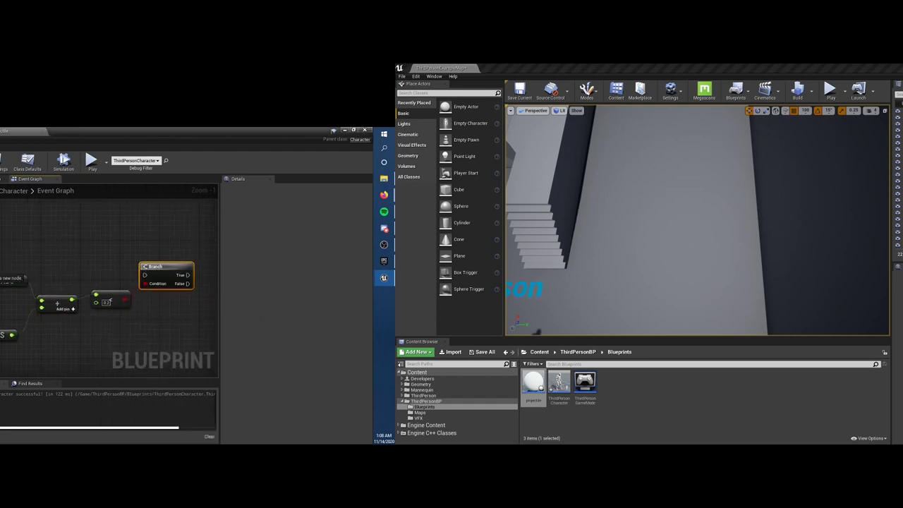
left_click_drag(88, 284, 121, 291)
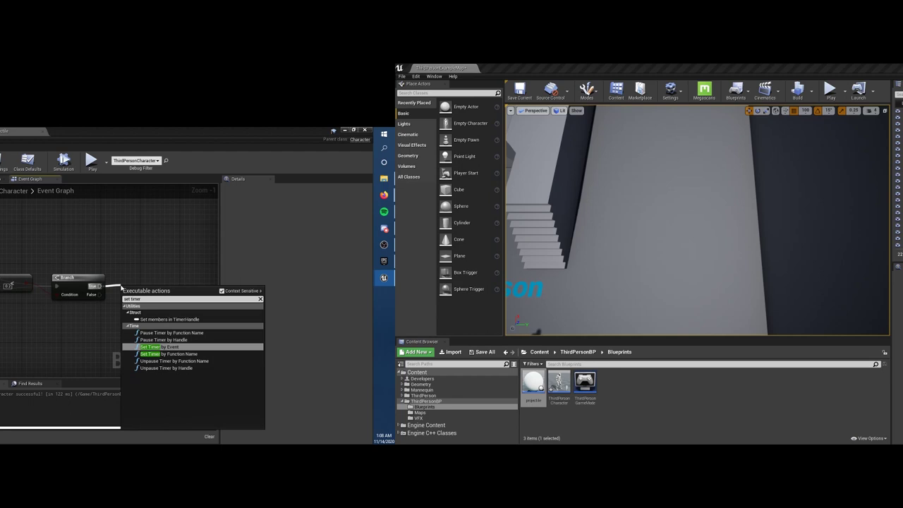
left_click(162, 347)
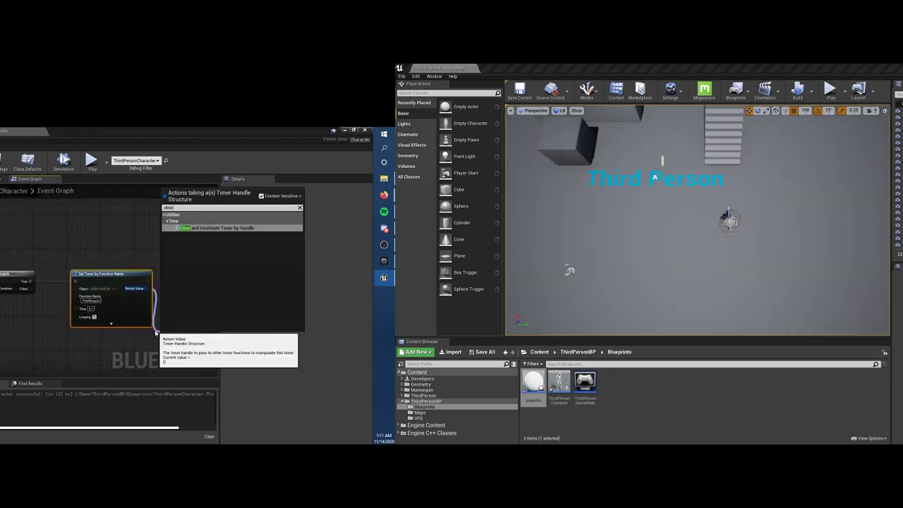
left_click_drag(32, 289, 70, 341)
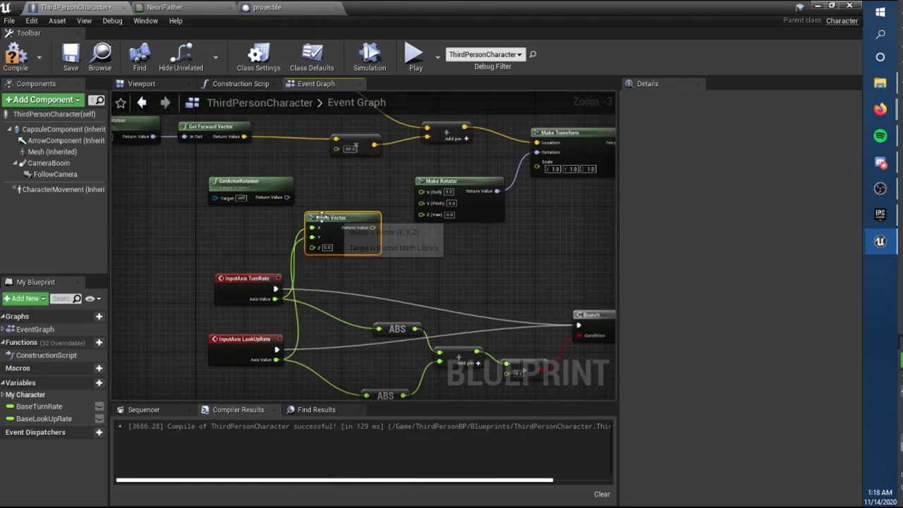
Step: Add a vector + node for the aim, then playtest moving forward and right while firing projectiles
left_click_drag(316, 238, 342, 295)
type("+")
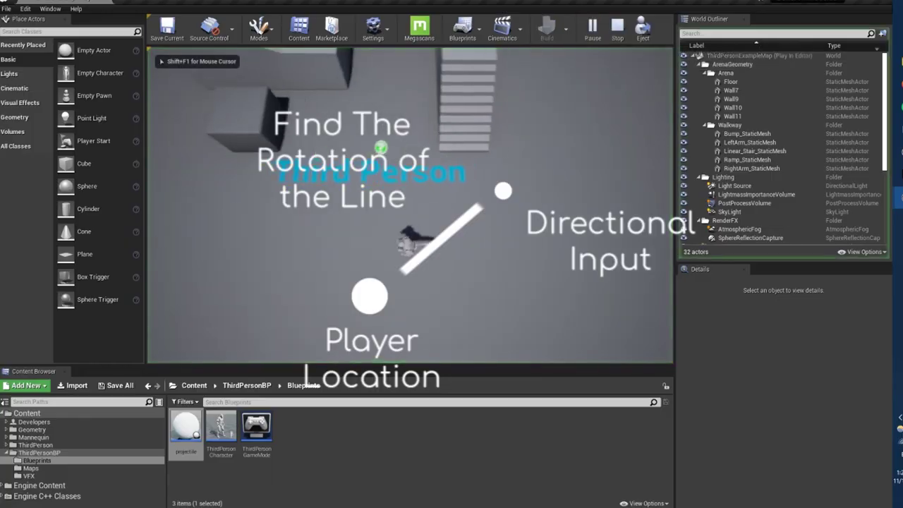
key("w")
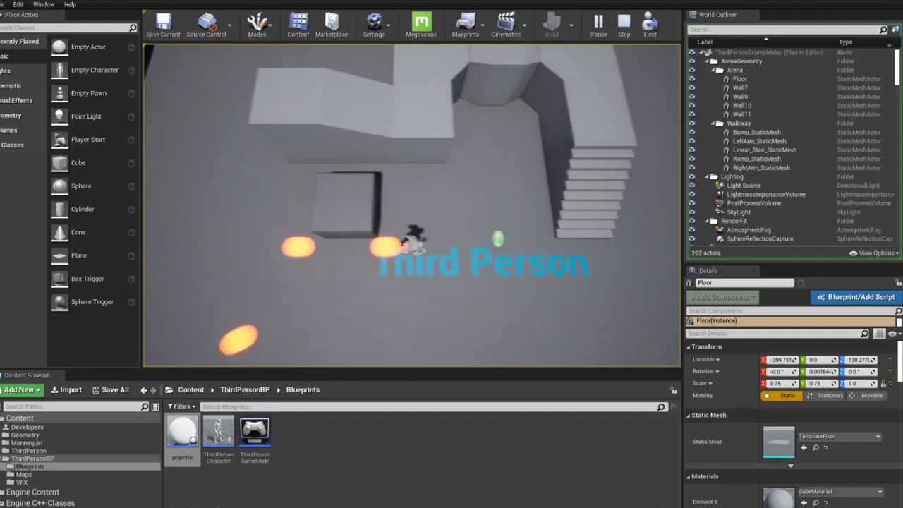
key("d")
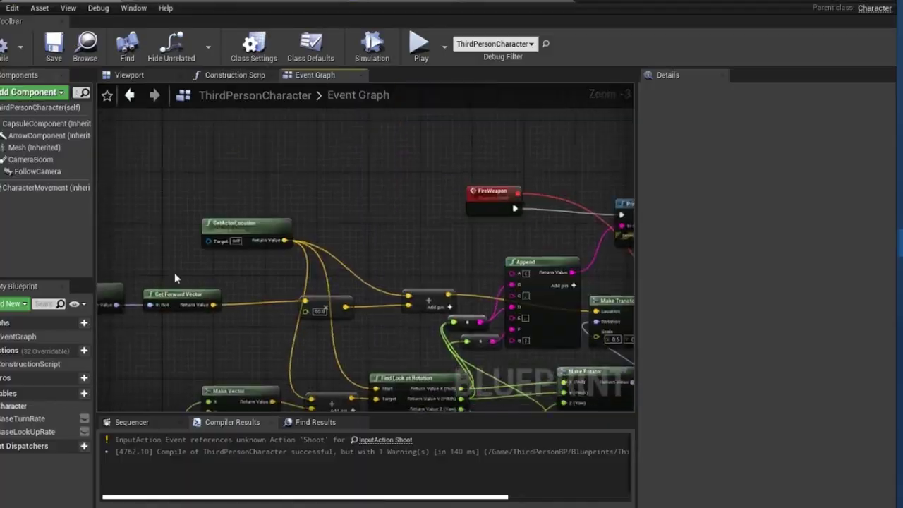
Step: Add a vector + float node to scale the forward dash vector
scroll(175, 273, "up", 3)
left_click_drag(294, 404, 356, 249)
scroll(353, 251, "up", 2)
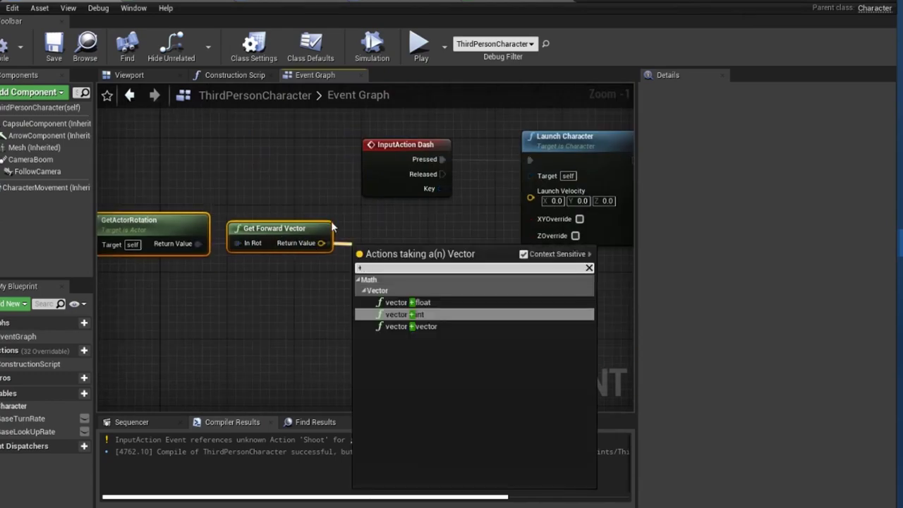
type("+float")
key("Return")
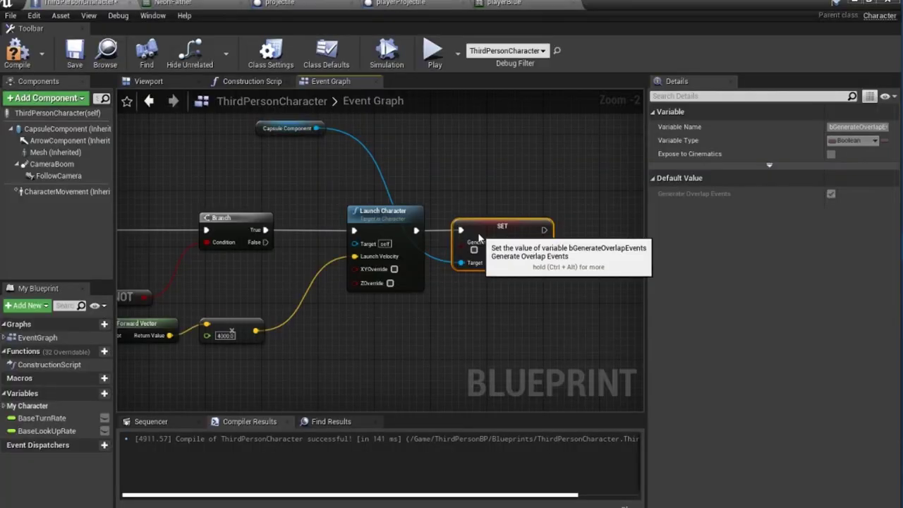
Step: Follow the SET node with a 0.2 Delay and another SET Generate Overlap Events on the capsule
left_click_drag(474, 225, 498, 227)
left_click(535, 358)
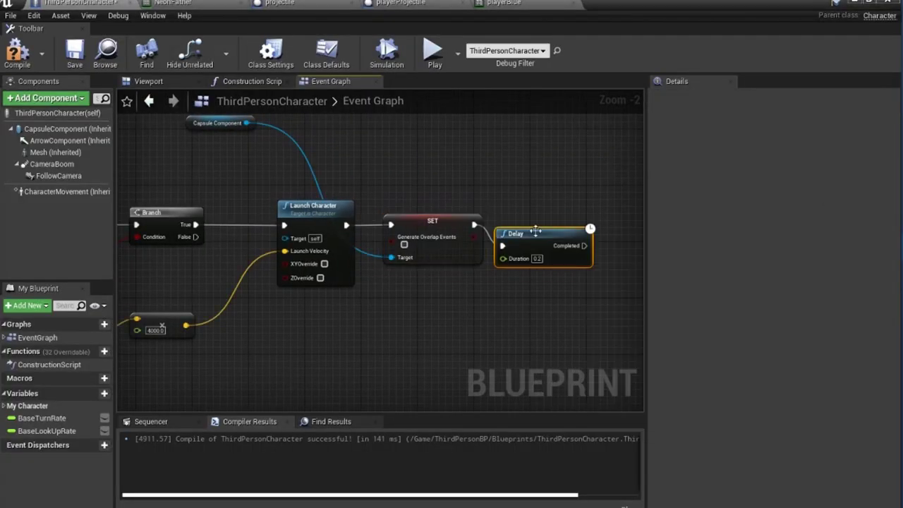
left_click_drag(246, 123, 489, 206)
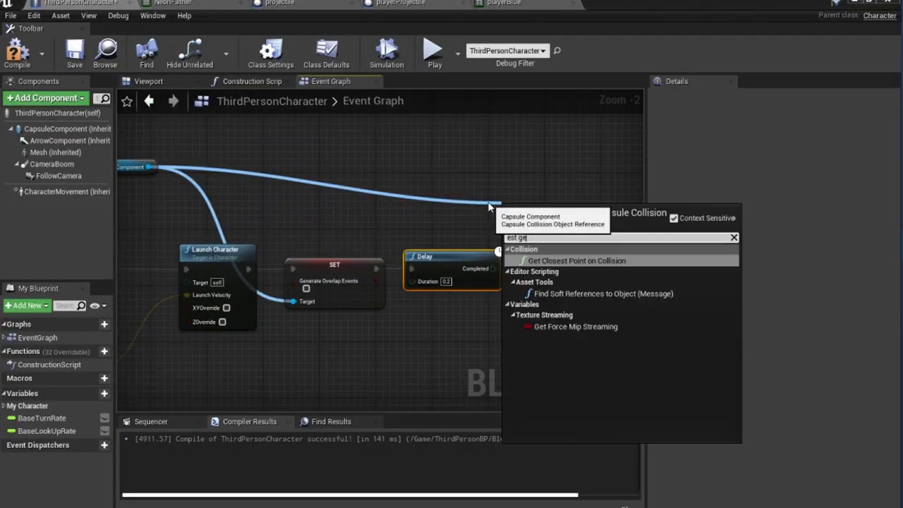
key("Down")
key("Return")
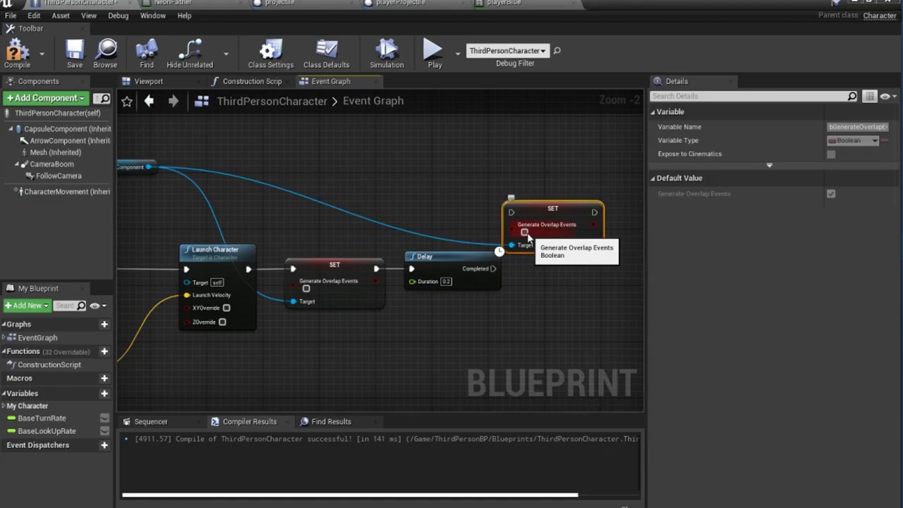
left_click_drag(529, 211, 555, 265)
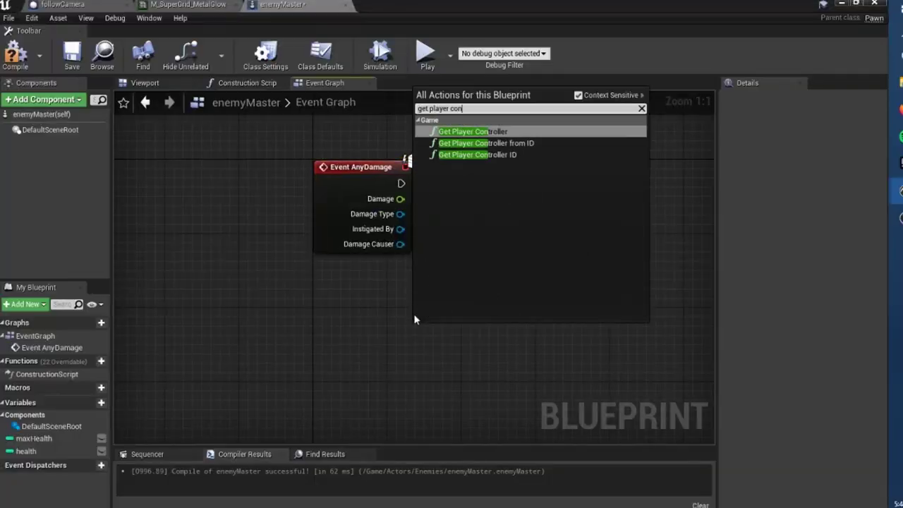
Step: Add Get Player Controller, subtract Damage from health, and continue execution from the death event
key("Return")
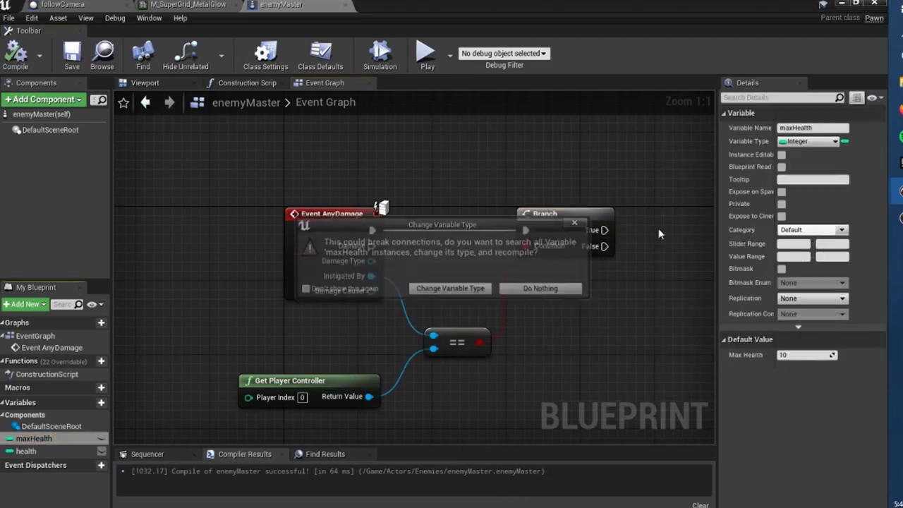
left_click_drag(26, 451, 415, 328)
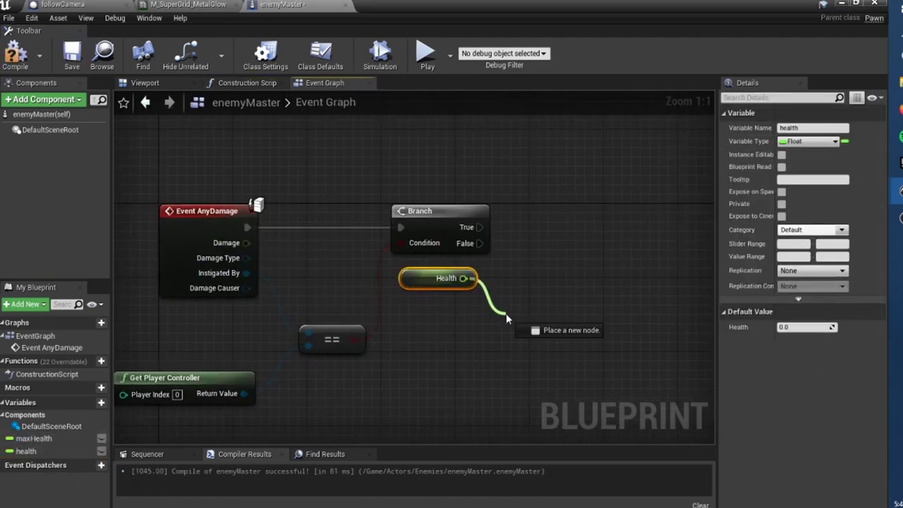
left_click_drag(246, 243, 513, 342)
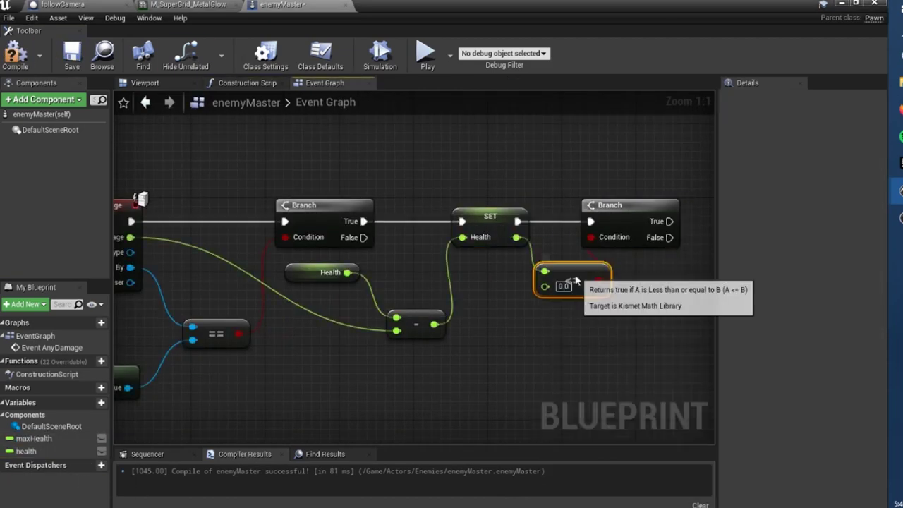
scroll(518, 203, "down", 2)
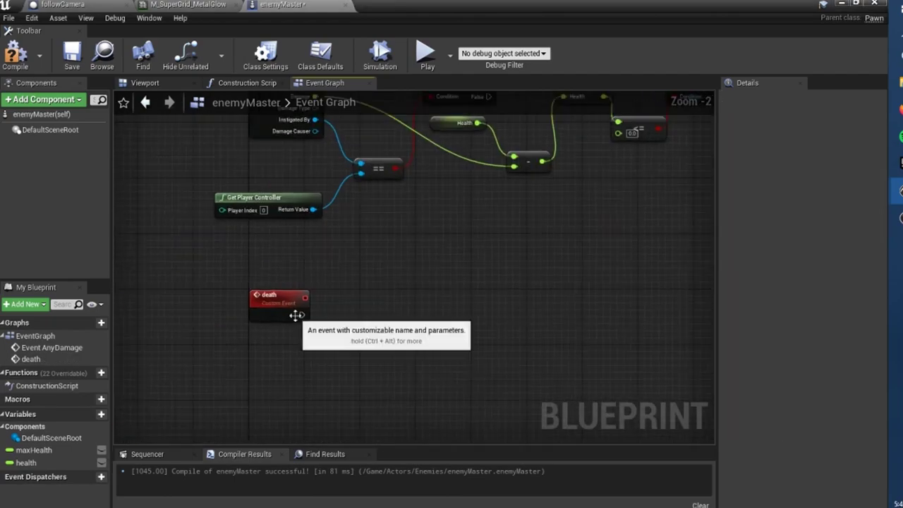
left_click_drag(301, 312, 344, 313)
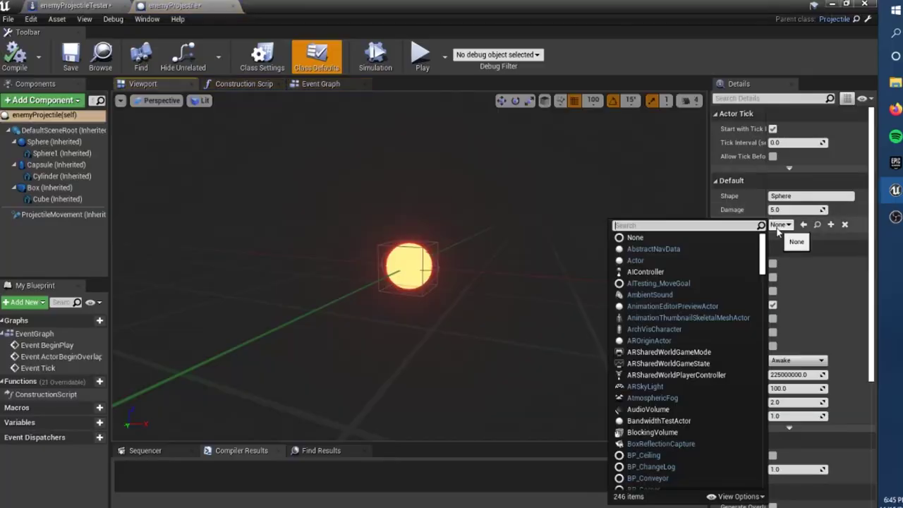
Step: Set enemyProjectile's Ignore default to the enemy class, then scroll the Close Combat: Swordsman Marketplace page
type("enemy")
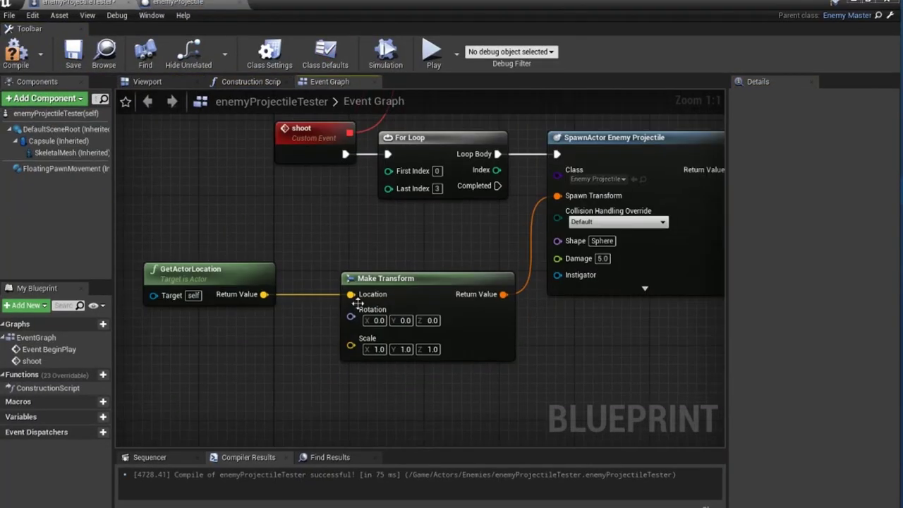
scroll(462, 326, "up", 2)
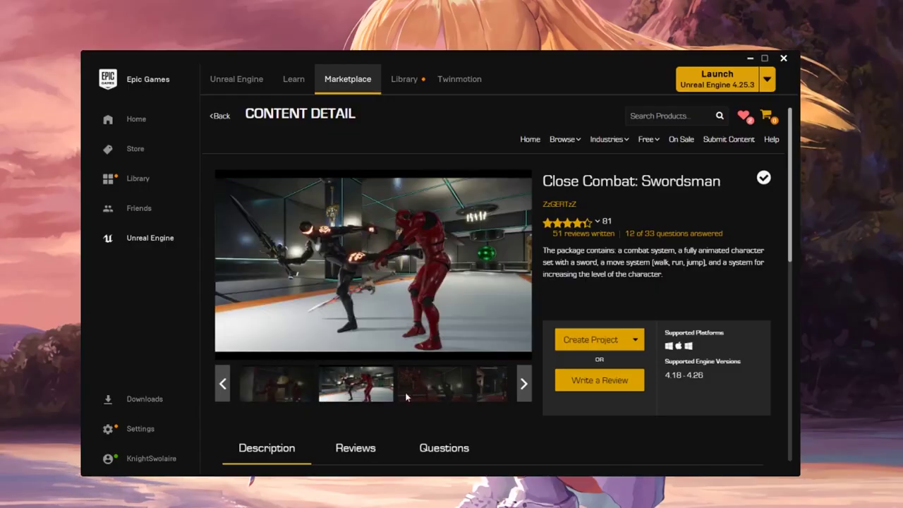
Step: View the third and fourth Close Combat: Swordsman preview shots
left_click(413, 399)
left_click(505, 393)
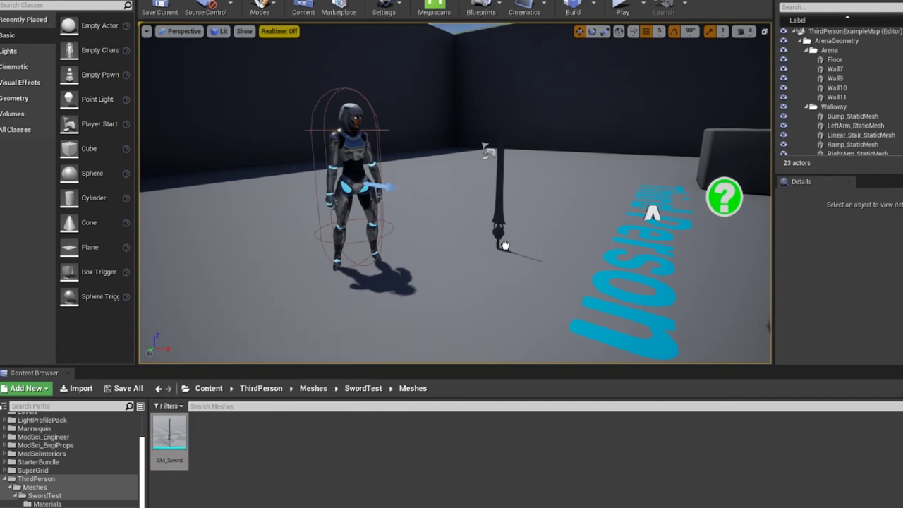
Step: Focus the view on SM_Sword and arrange the FireWeapon line-trace nodes, shifting Make Array right
left_click(503, 240)
key("f")
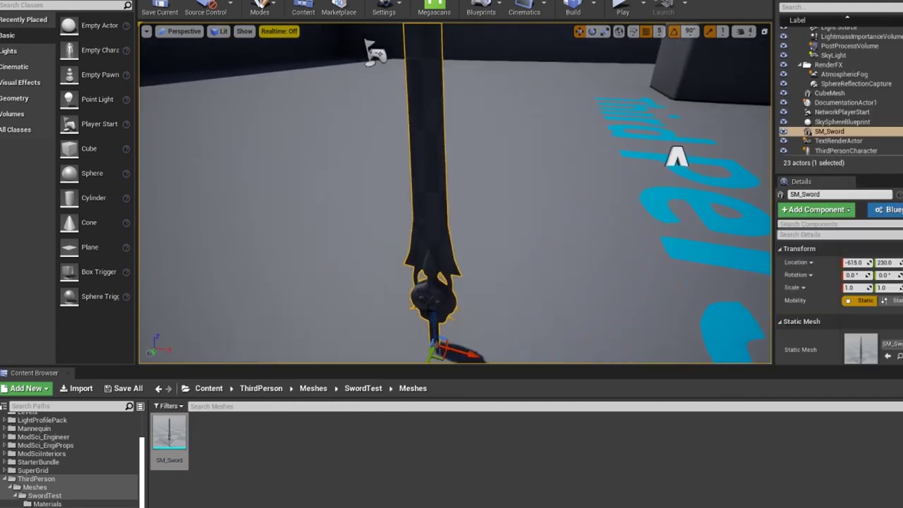
scroll(840, 303, "down", 5)
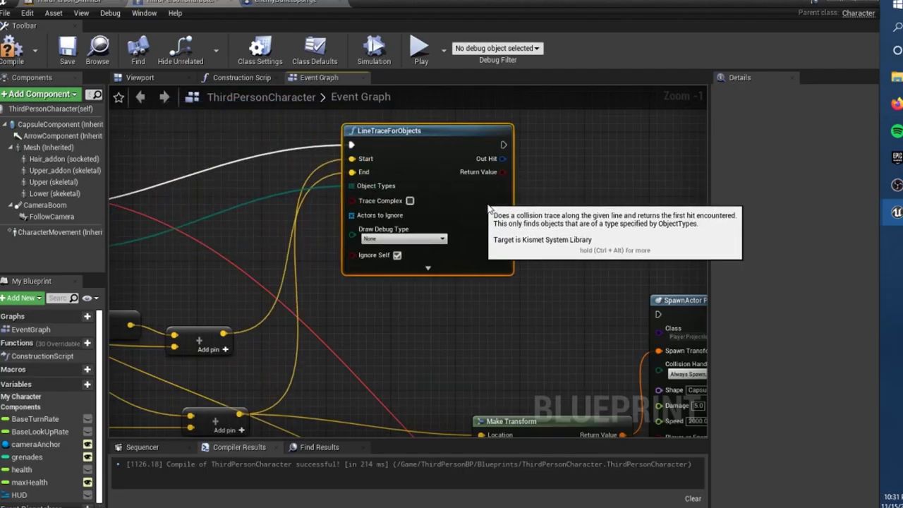
right_click_drag(488, 209, 570, 298)
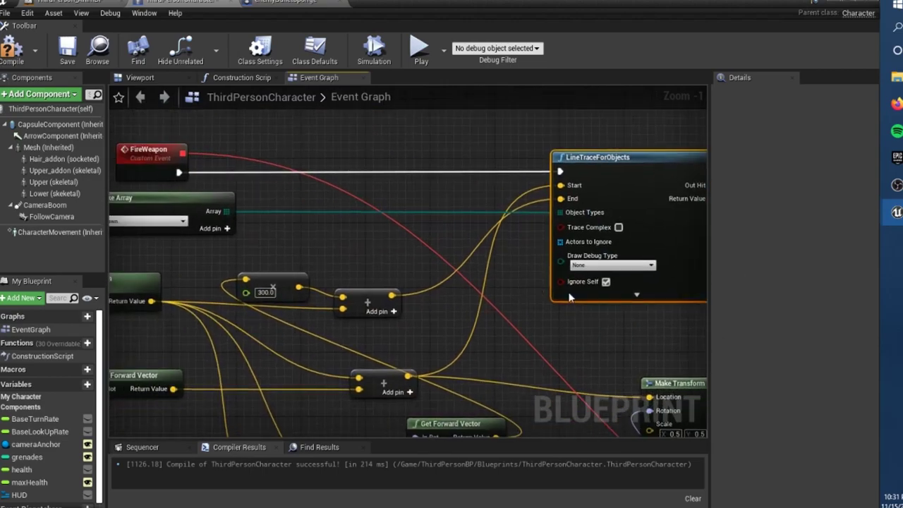
left_click_drag(222, 198, 322, 198)
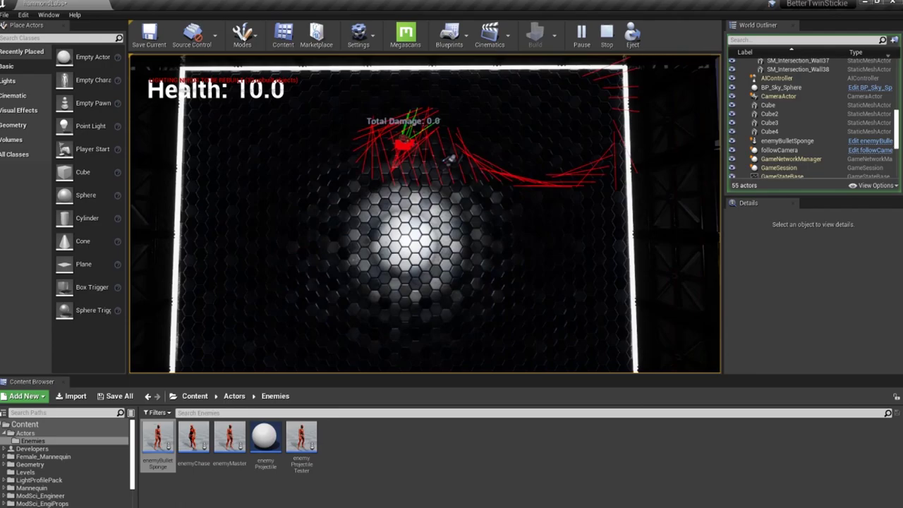
Step: Playtest the arena full screen, moving around with WASD and attacking the red enemy
key("F11")
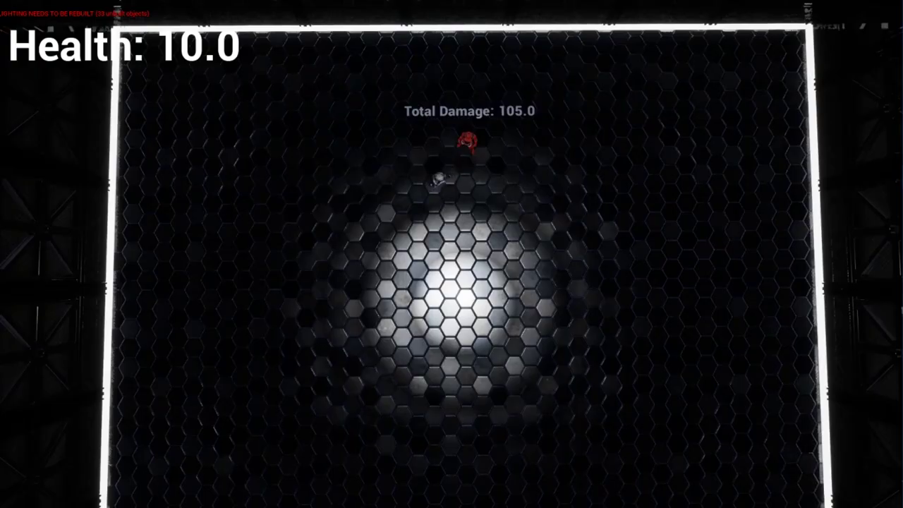
key("s")
key("d")
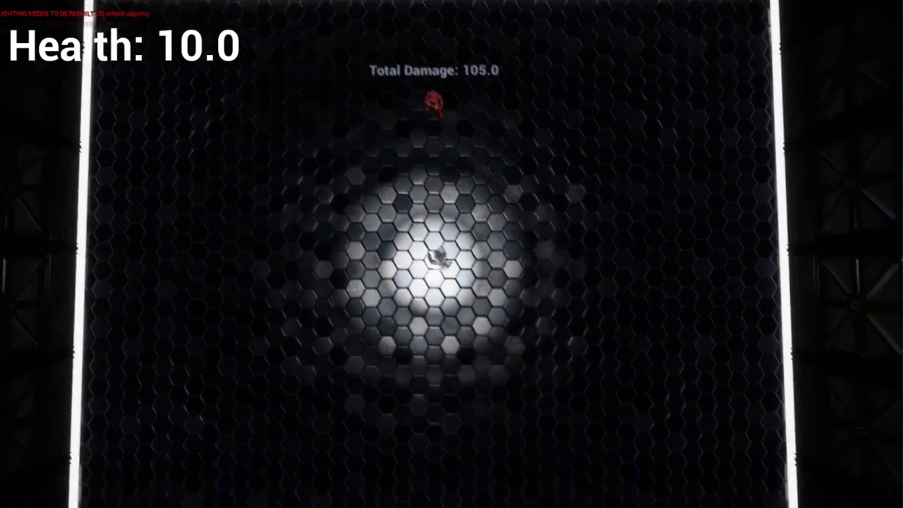
key("w")
key("a")
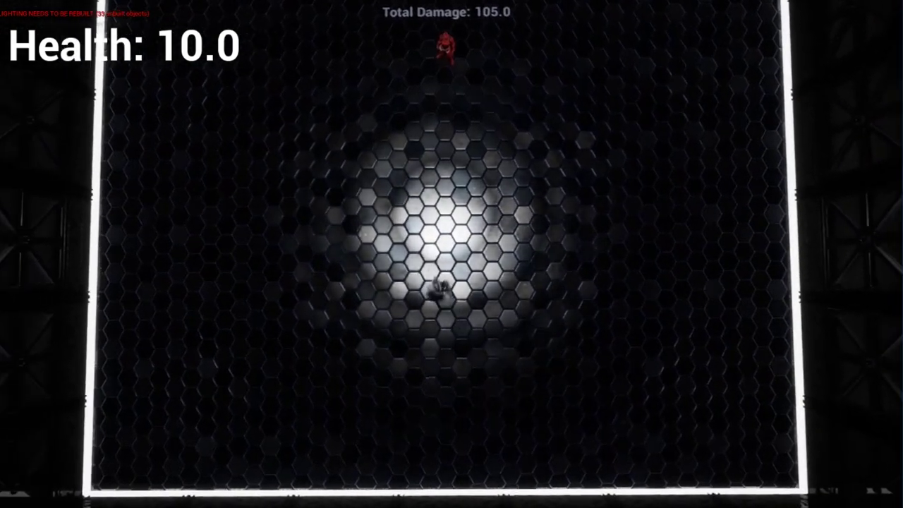
key("s")
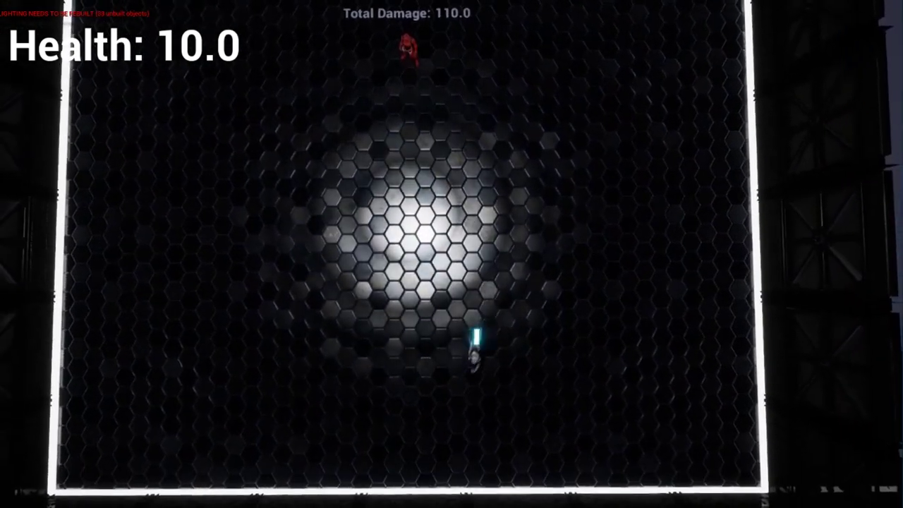
key("a")
key("w")
key("d")
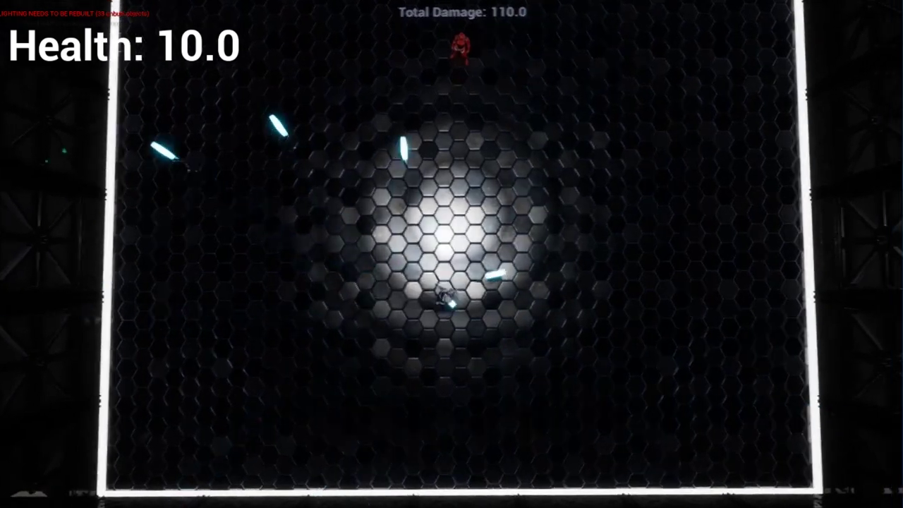
key("w")
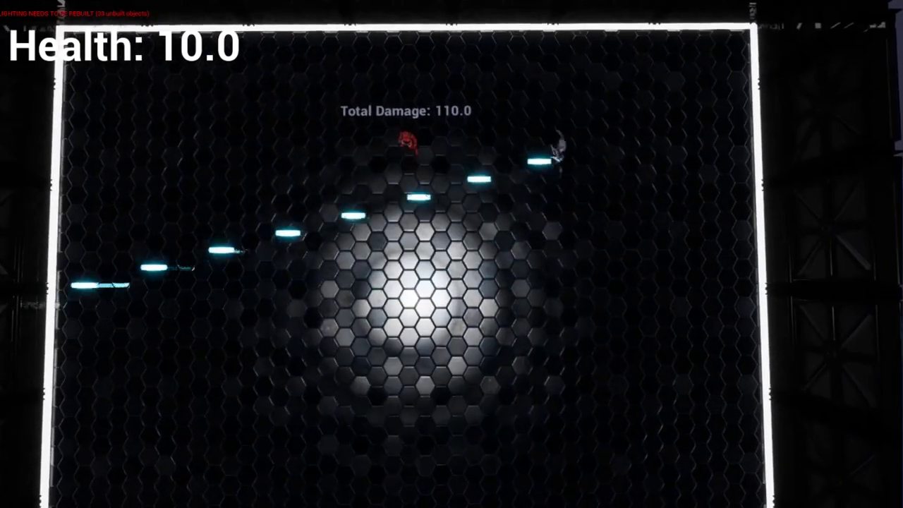
key("a")
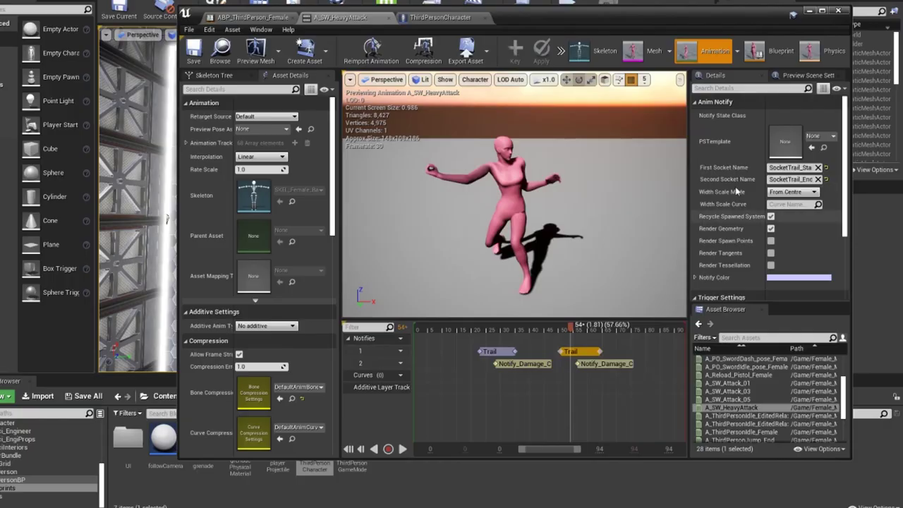
Step: Scrub A_SW_HeavyAttack to frame 39 and select the first Notify_Damage_C notify
left_click(528, 329)
left_click(524, 363)
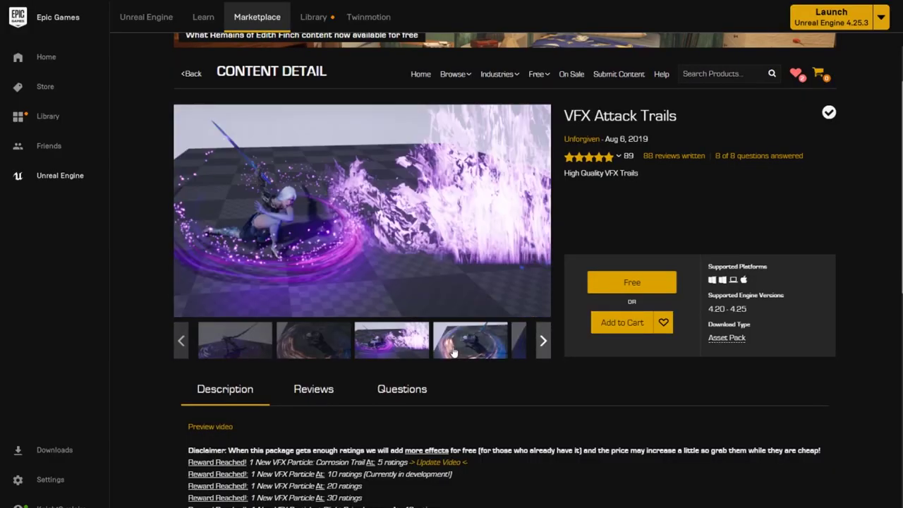
Step: Show the fourth and fifth VFX Attack Trails preview images, including the blue sword trail
left_click(453, 353)
left_click(522, 352)
scroll(536, 405, "down", 2)
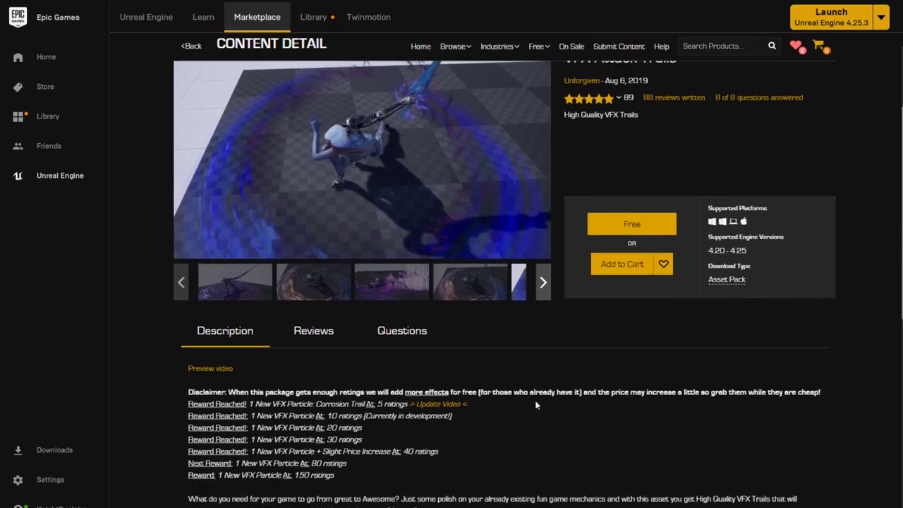
scroll(611, 385, "up", 1)
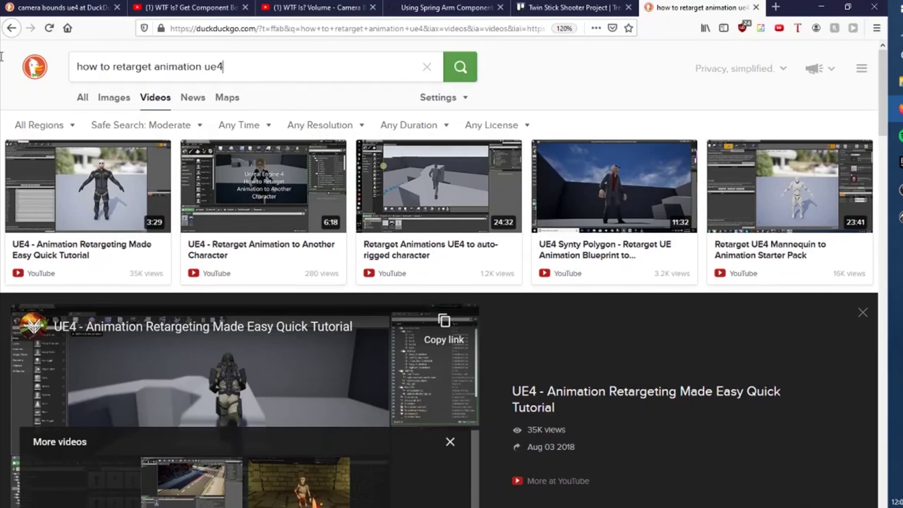
Step: Replace the retarget query with 'anim notify tuto' and run the video search
key("ctrl+a")
type("a")
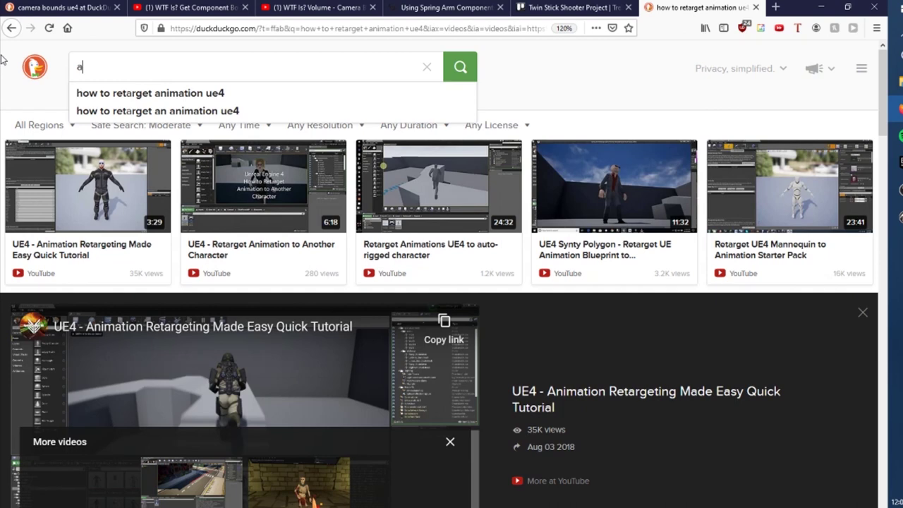
type("nim notify tutorial ue4")
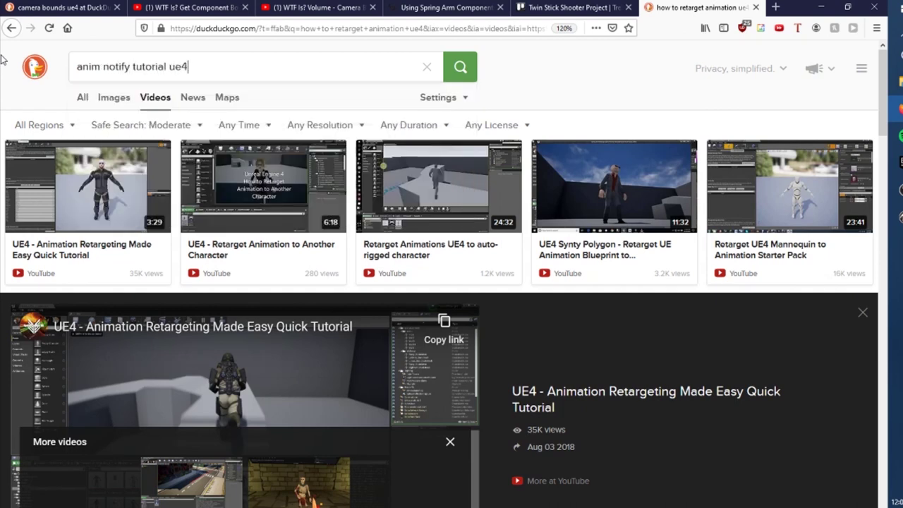
key("Return")
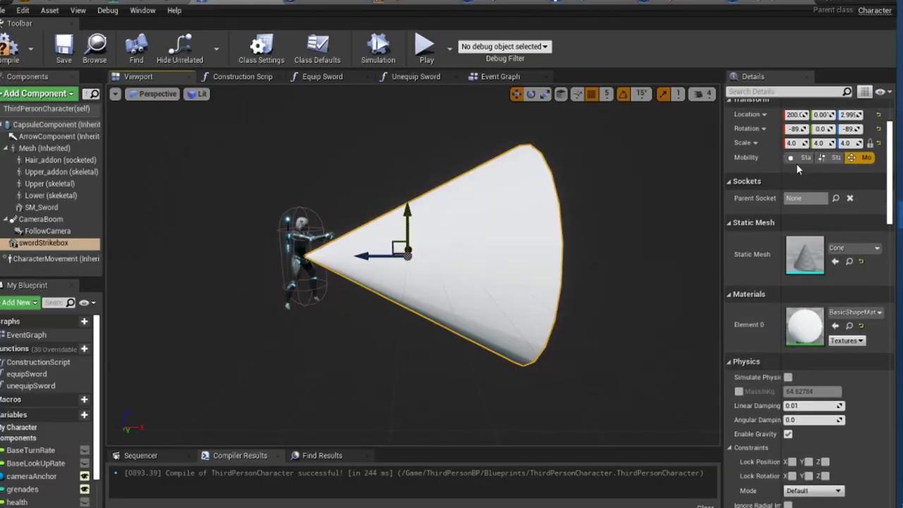
Step: Scale swordStrikebox to 2.5, pull it in to X 120, compile, and filter Details by 'vis'
key("Return")
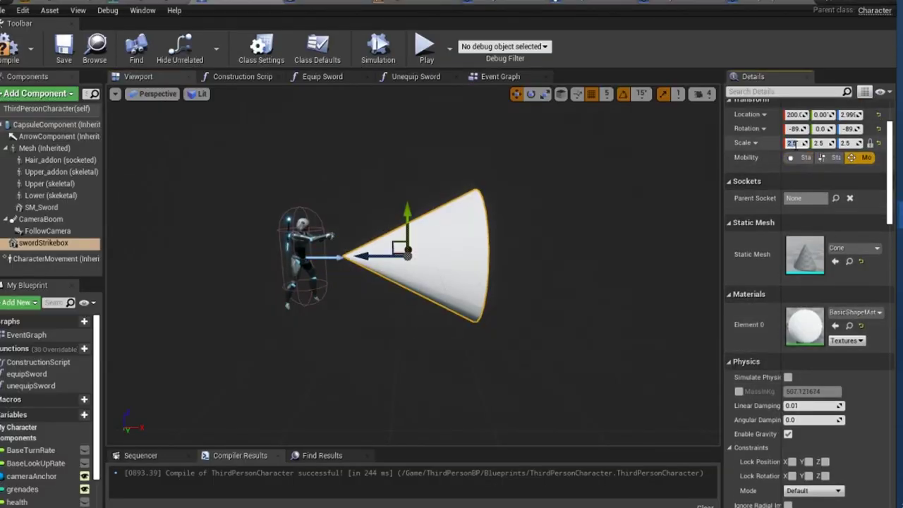
left_click_drag(360, 256, 319, 254)
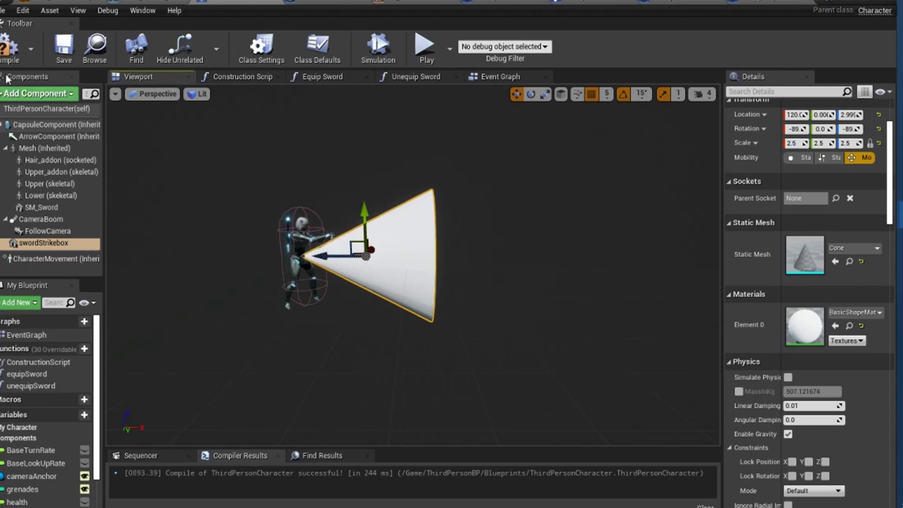
left_click(9, 48)
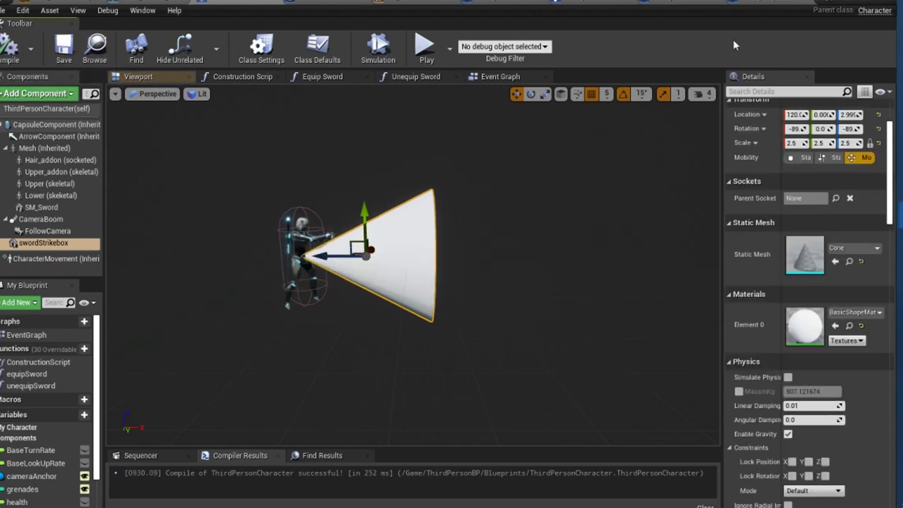
left_click(752, 91)
type("vis")
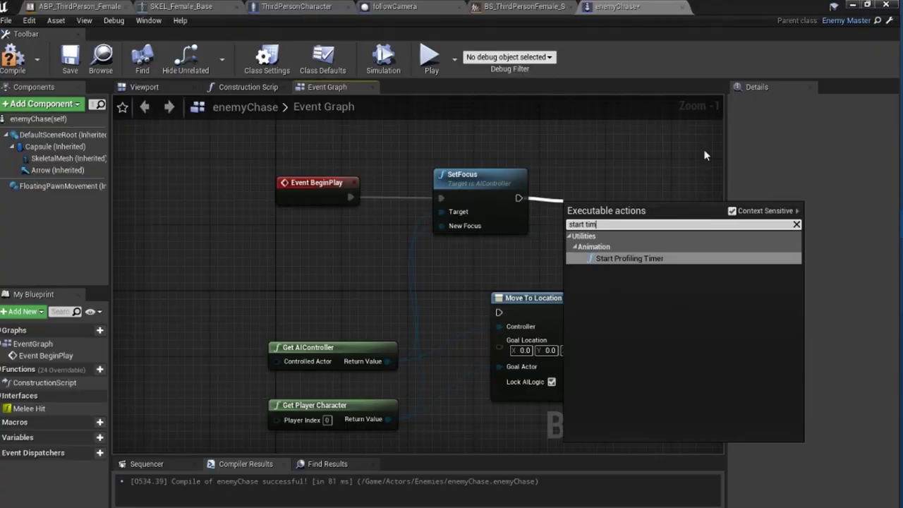
Step: Add Set Timer by Event after SetFocus, wired to a new custom event findPlayerLocation
left_click(717, 344)
left_click_drag(581, 203, 426, 286)
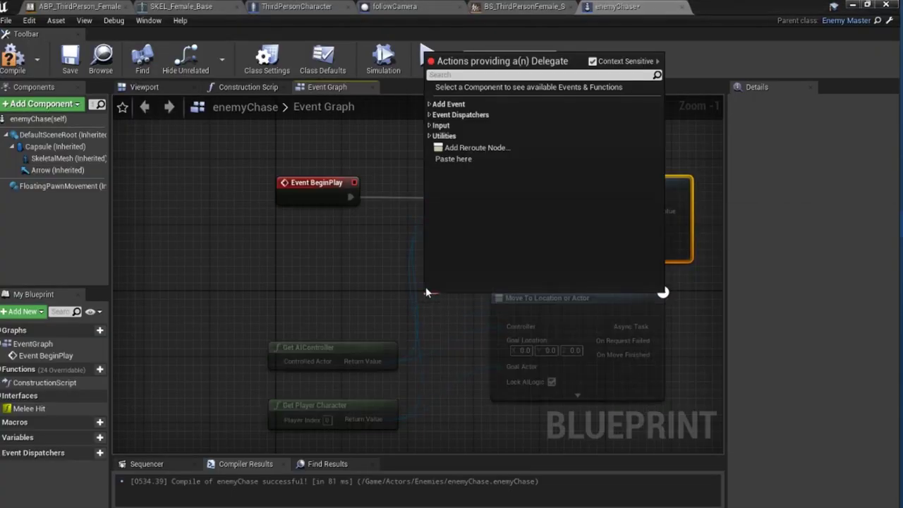
type("custom")
key("Return")
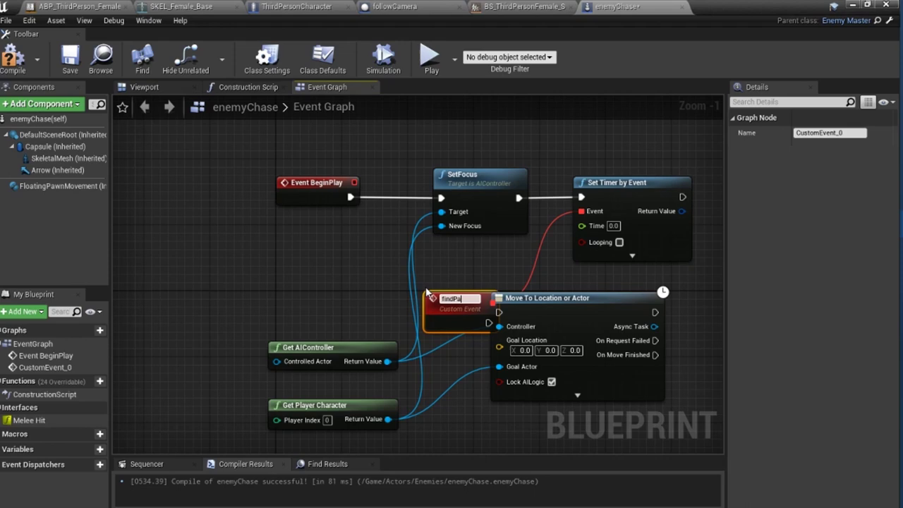
Step: Make the timer loop every 0.1 seconds, tidy findPlayerLocation, and playtest the arena
left_click(613, 225)
type("0.1")
left_click(619, 242)
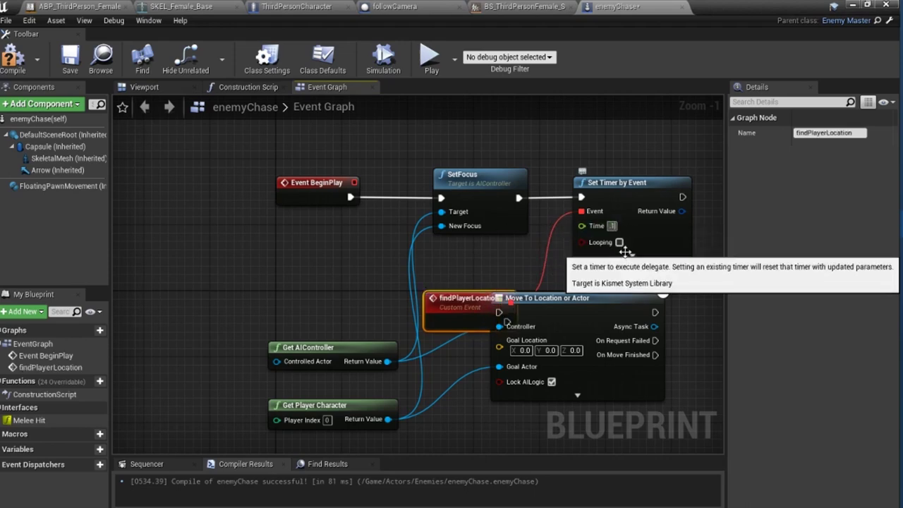
left_click_drag(465, 302, 377, 278)
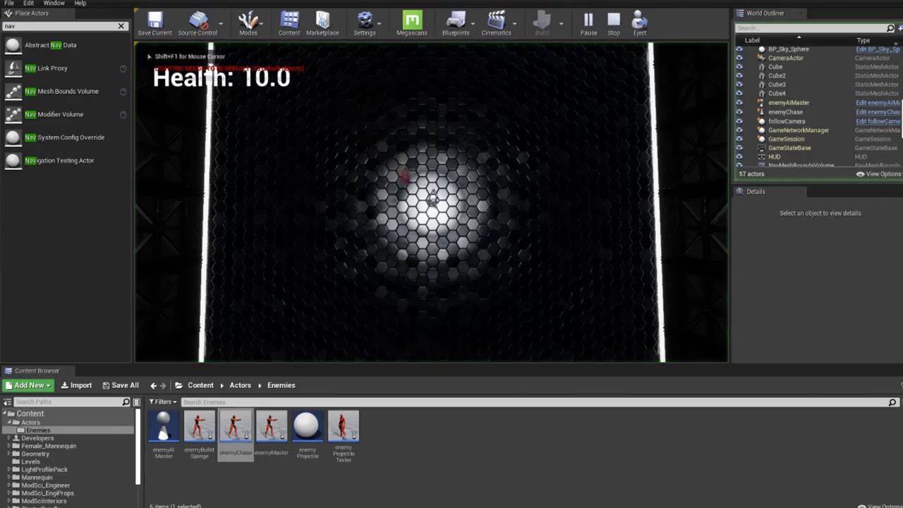
key("w")
key("a")
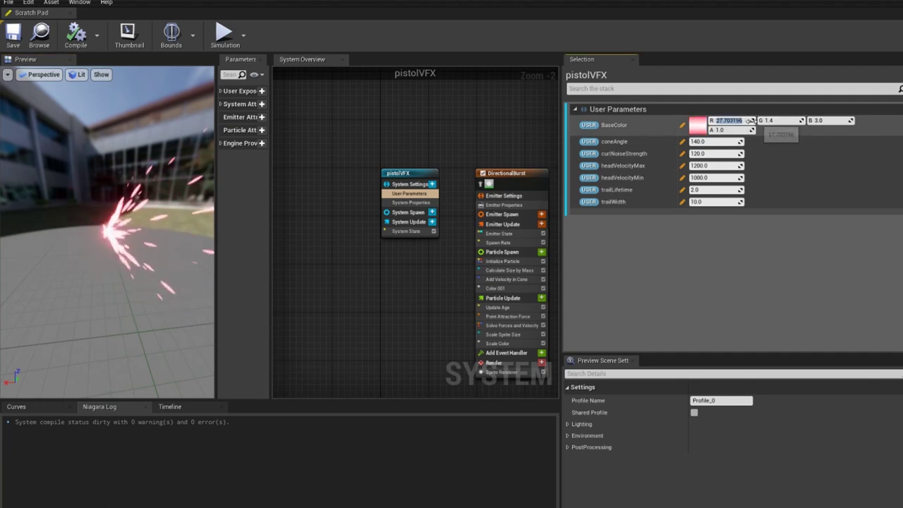
Step: Enter 0.3 in pistolVFX's BaseColor R user parameter
key("Return")
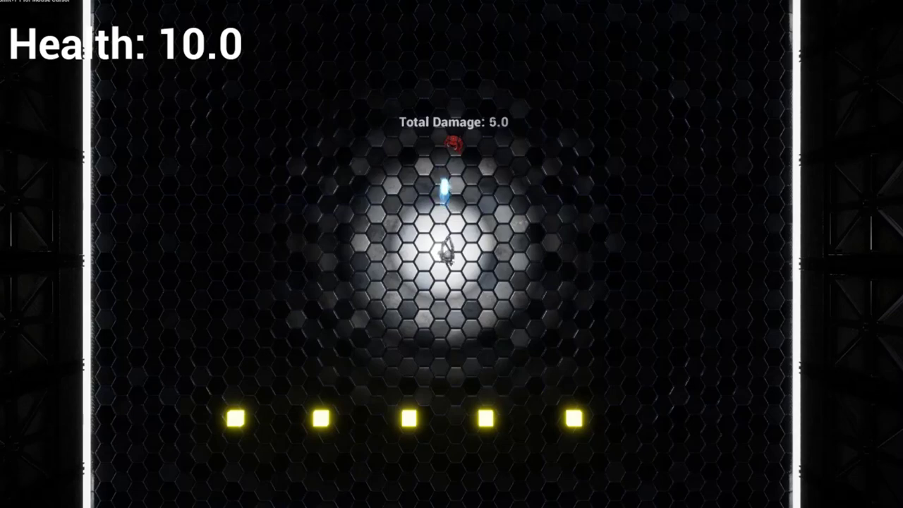
Step: Steer the ship down-left into the yellow power-ups while firing purple shots at the red enemy
key("a")
key("s")
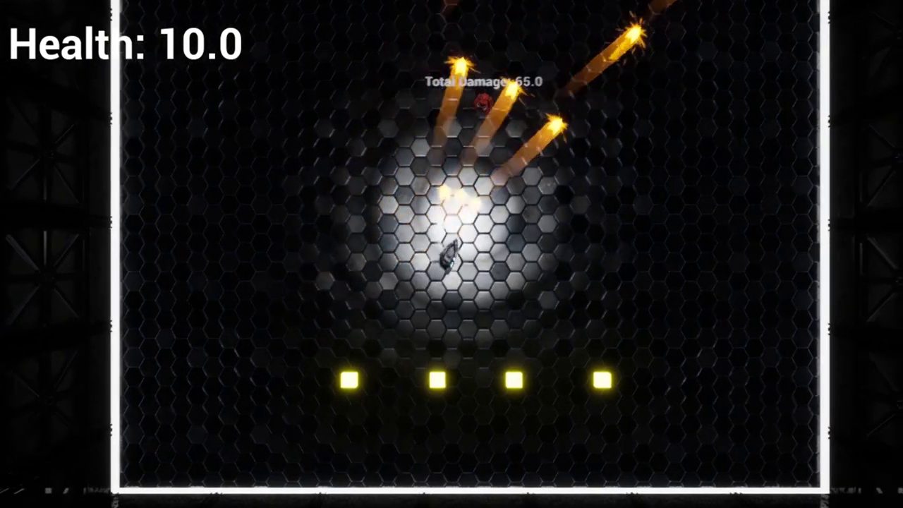
key("a")
key("s")
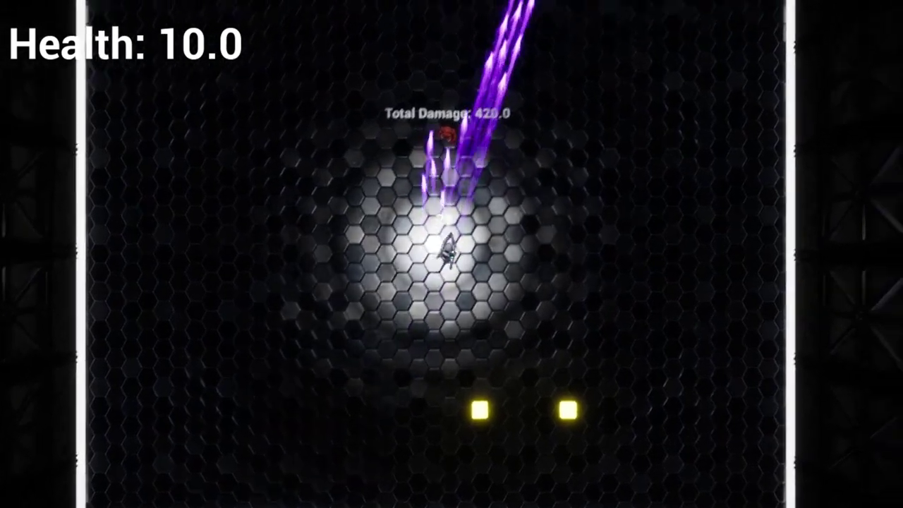
key("a")
key("s")
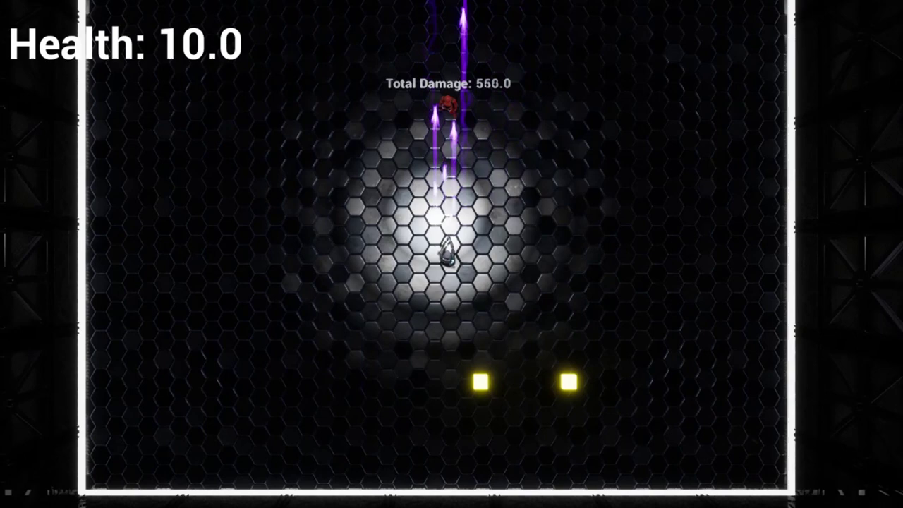
key("s")
Step: Weave up, left and right across the arena, shooting until Total Damage reaches 894.0
key("w")
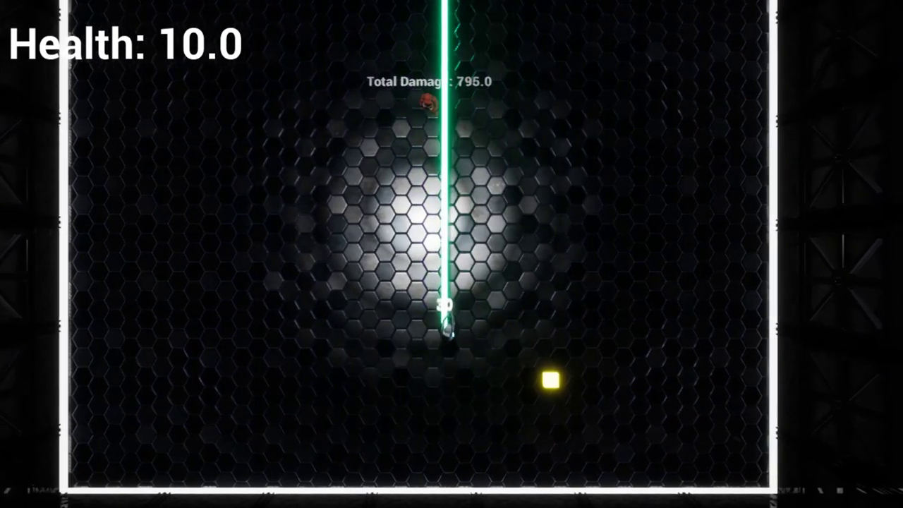
key("a")
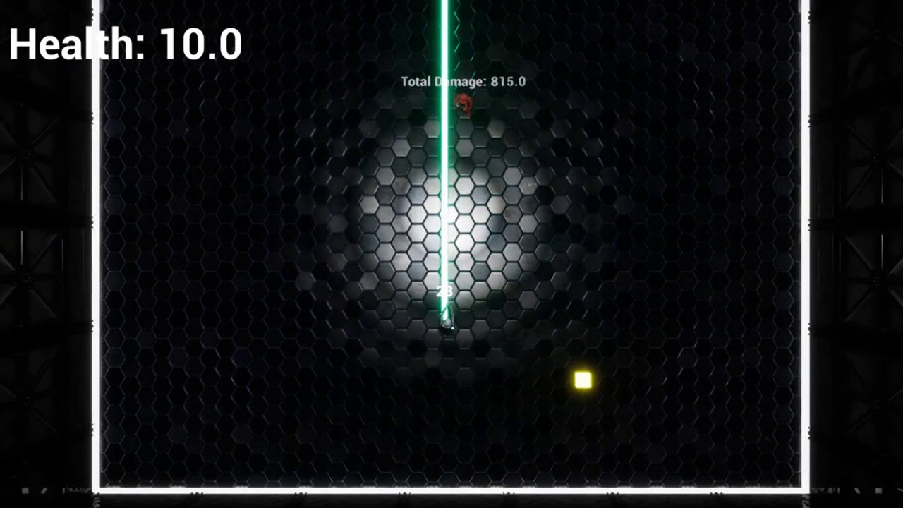
key("d")
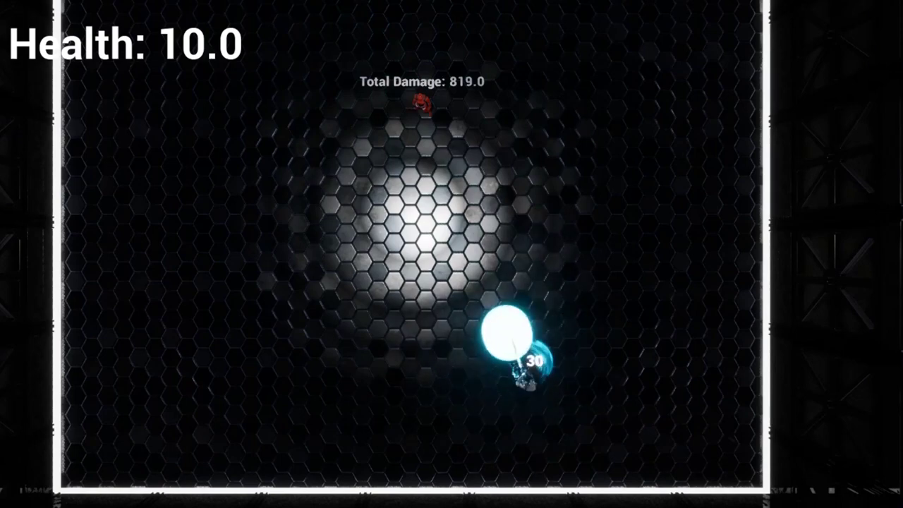
key("a")
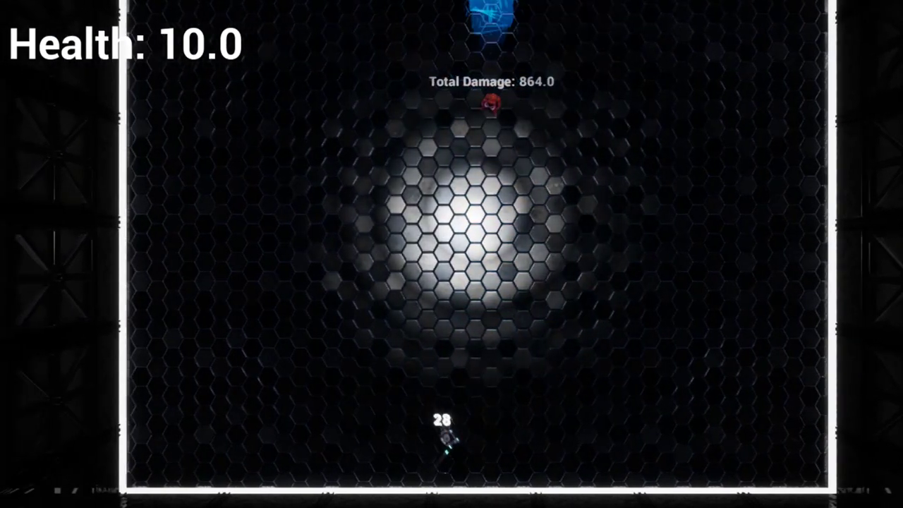
key("w")
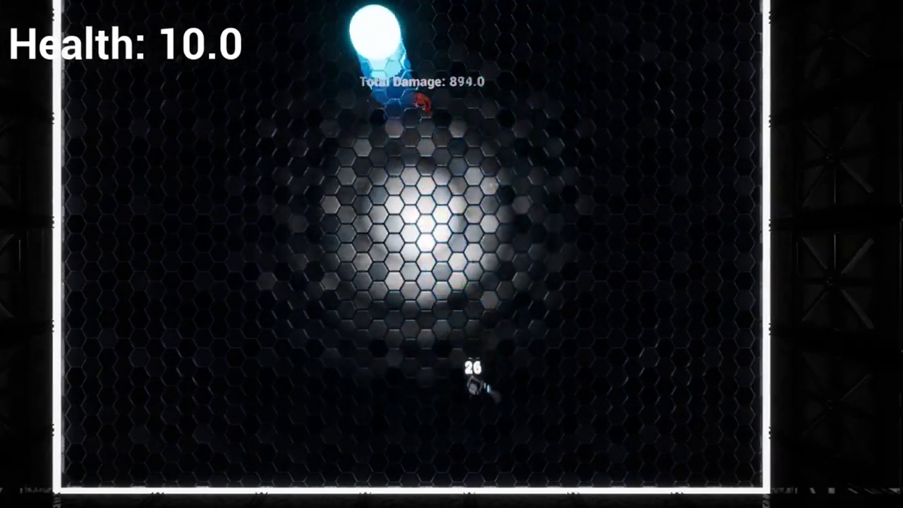